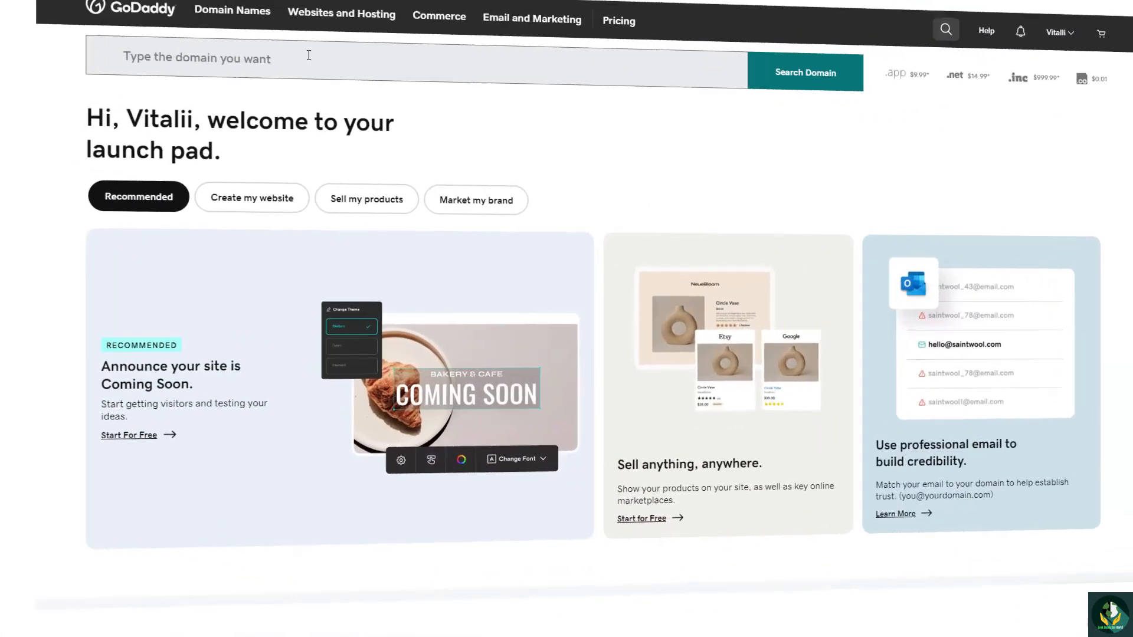
Step: Search for the domain azurelabs1 and add azurelabs1.com to the cart without a bundle
text(azurelabs)
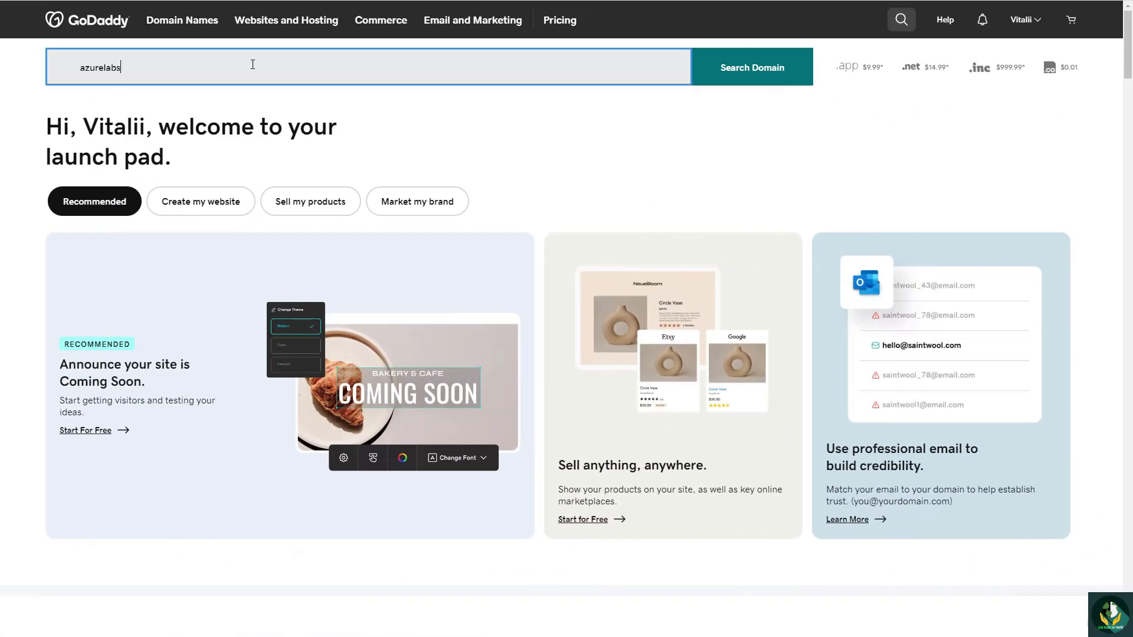
key(Return)
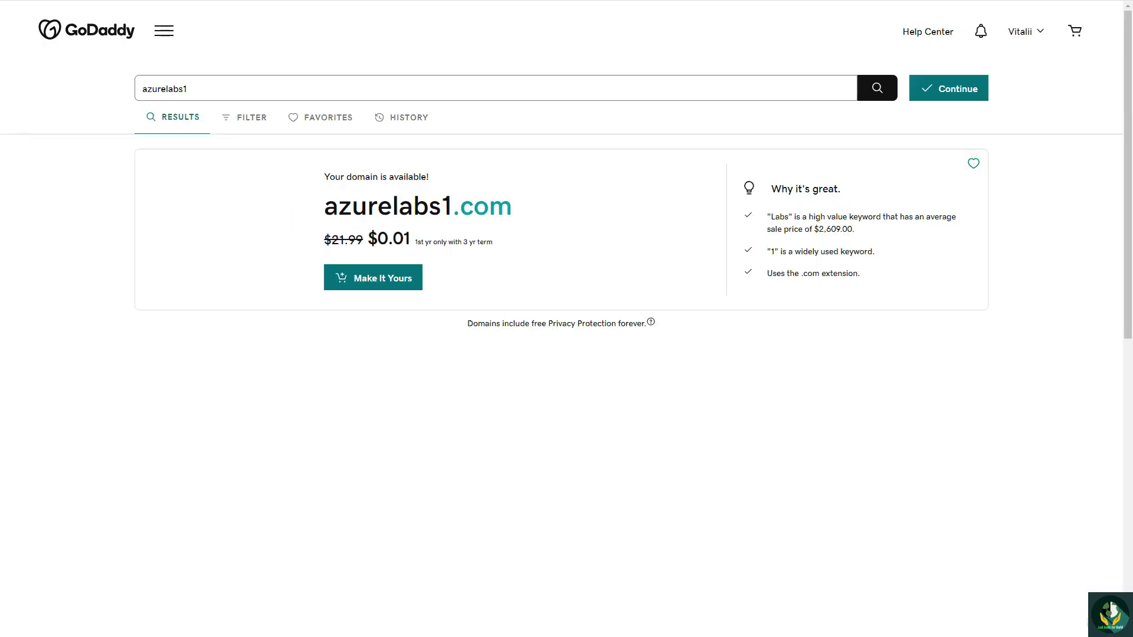
scroll(1039, 245, down, 4)
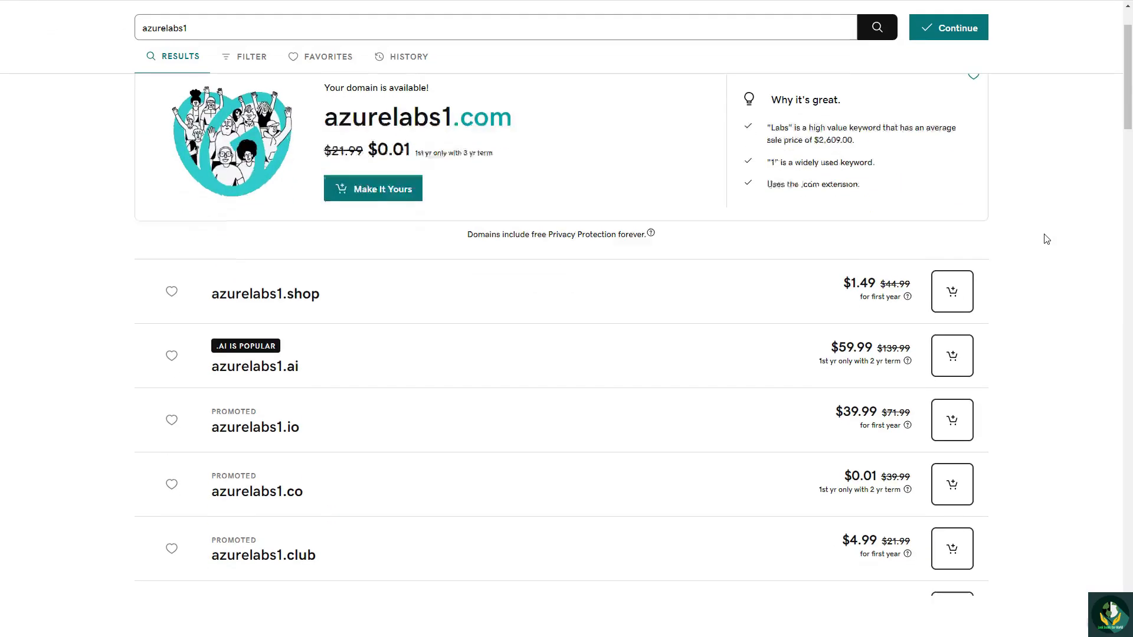
scroll(1045, 240, up, 6)
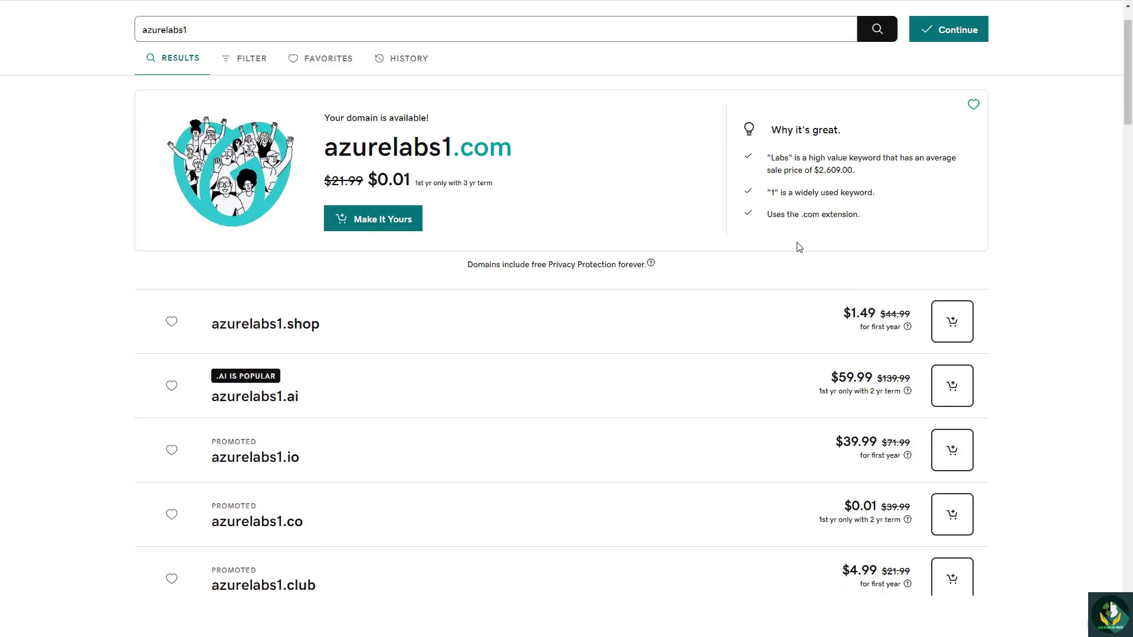
click(390, 228)
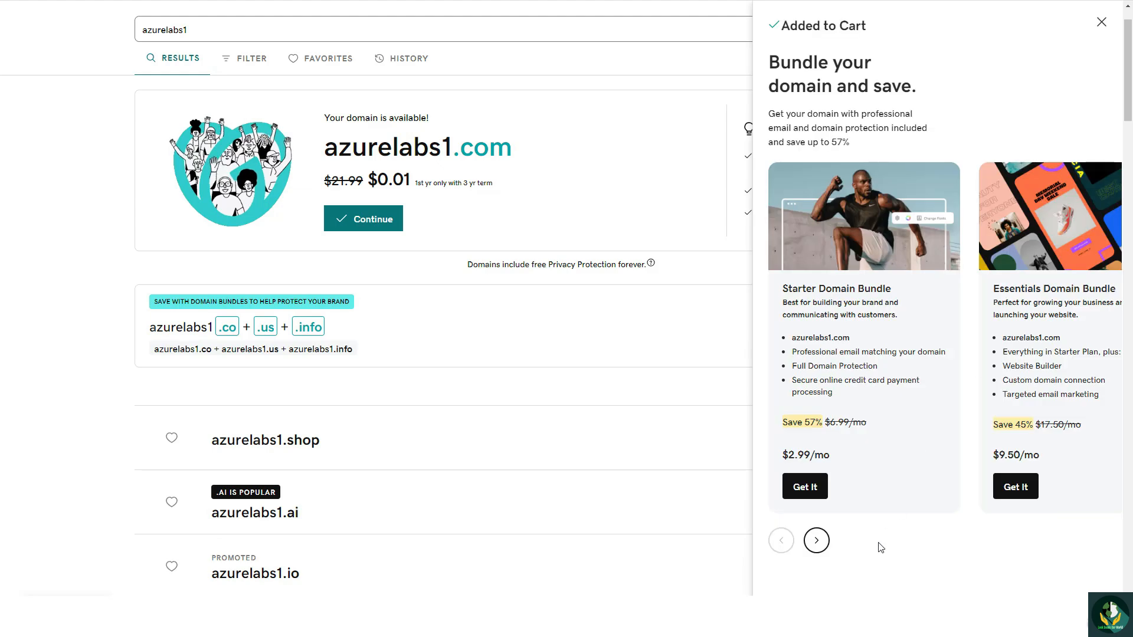
key(Escape)
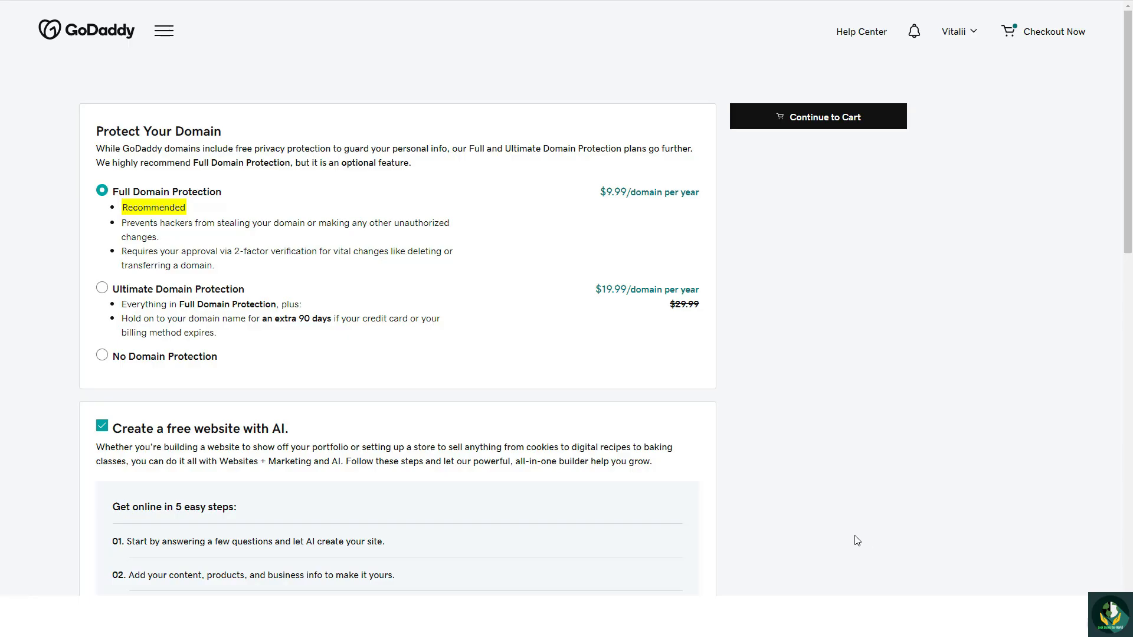
Step: Choose No Domain Protection for the domain and review the website and professional email offers
scroll(834, 505, down, 2)
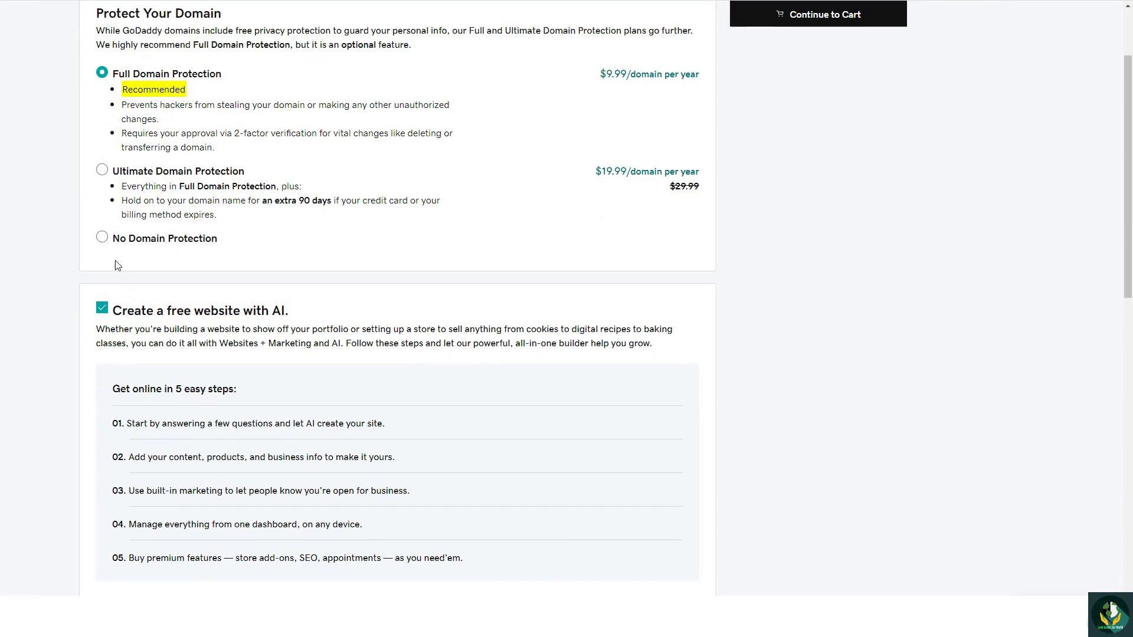
click(102, 238)
scroll(289, 266, down, 6)
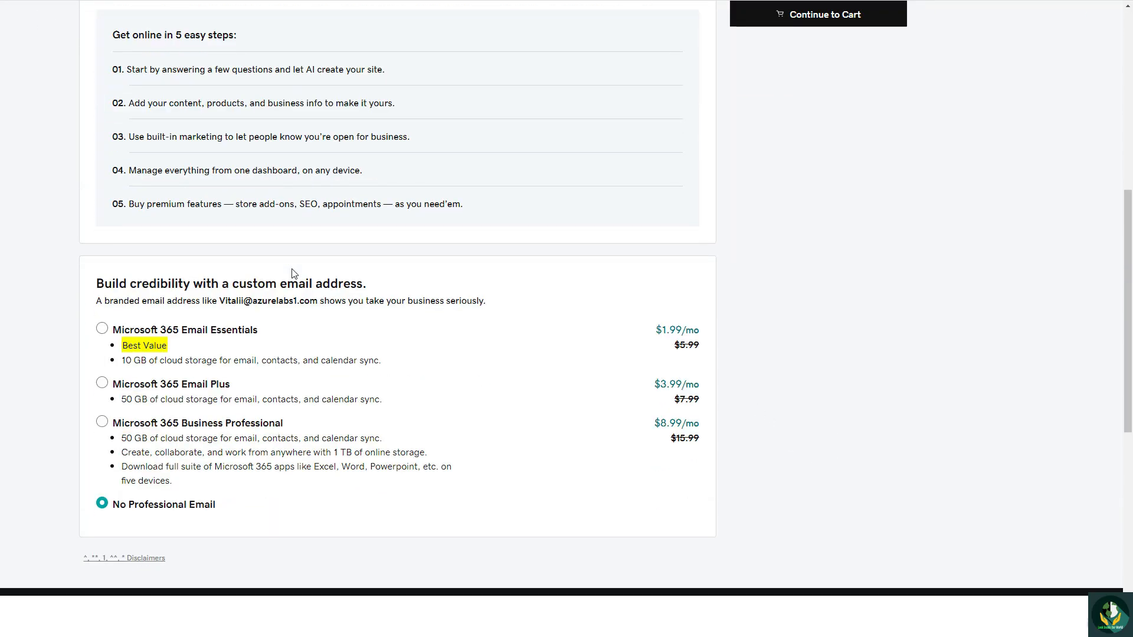
scroll(338, 278, up, 8)
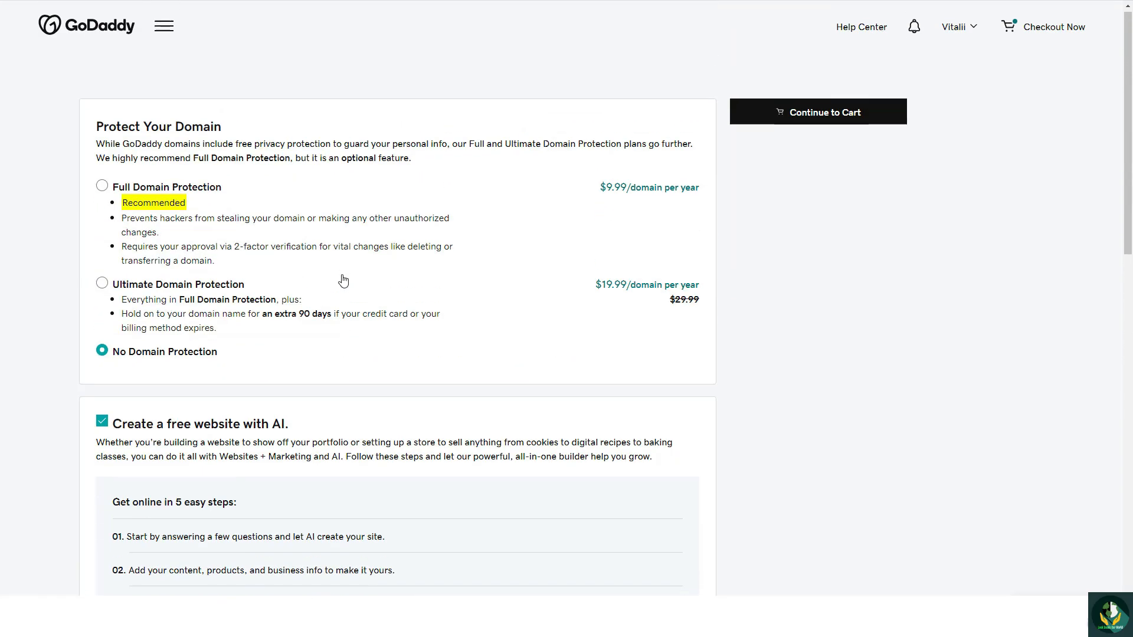
Step: Continue to the cart and change the registration term of azurelabs1.com
click(767, 117)
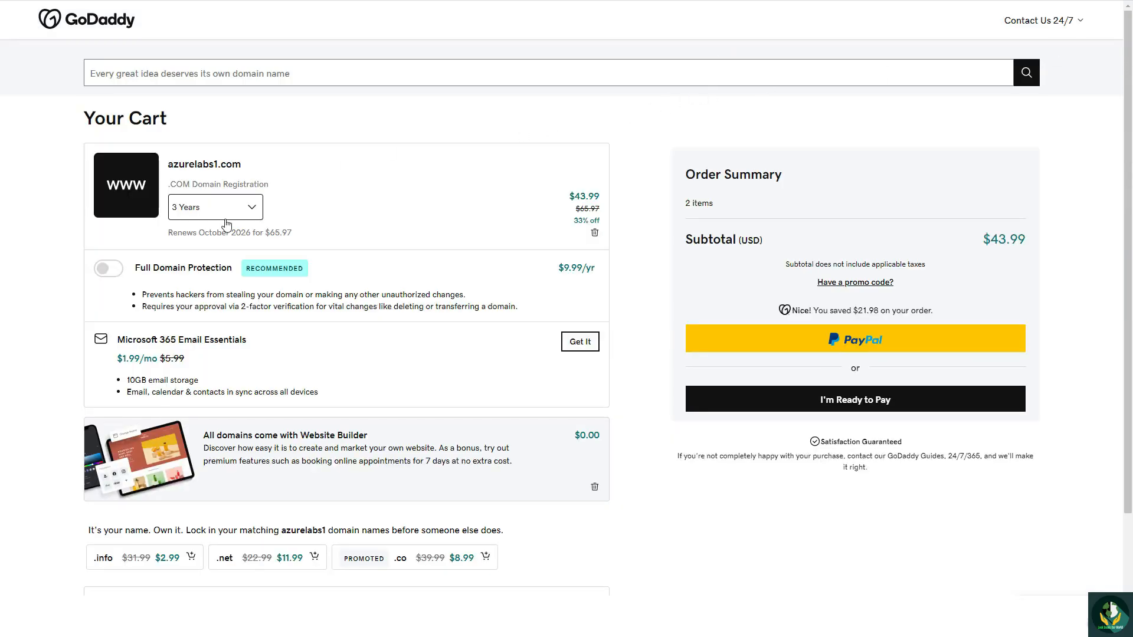
click(230, 212)
click(213, 232)
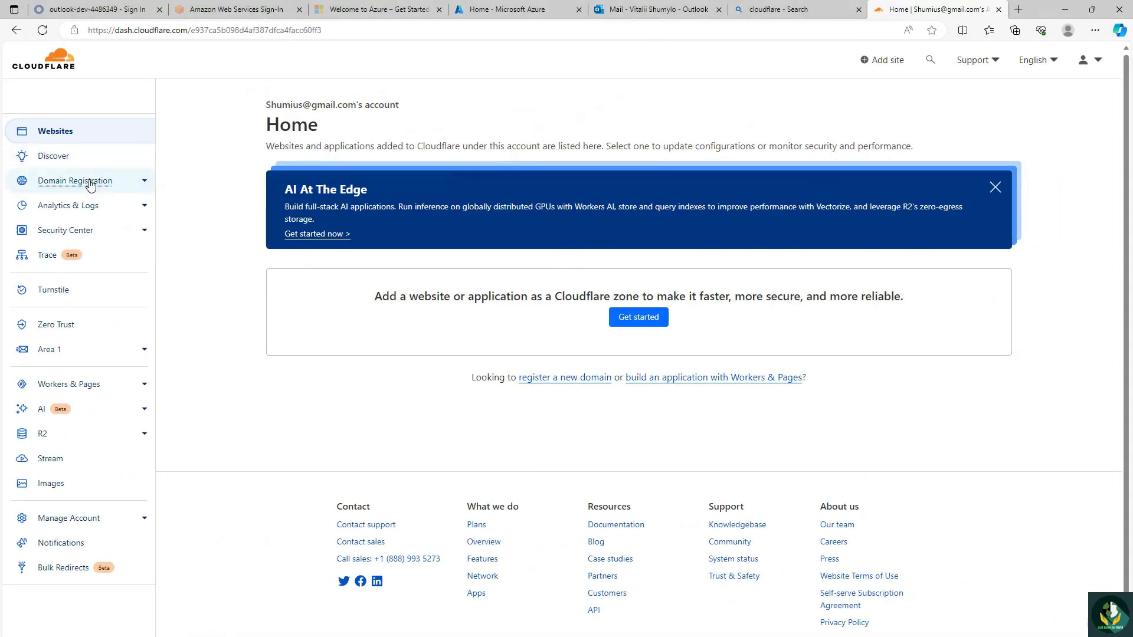
Step: In Cloudflare's domain registration, search for azurelabs1 and review the suggested domain names and their prices
click(91, 182)
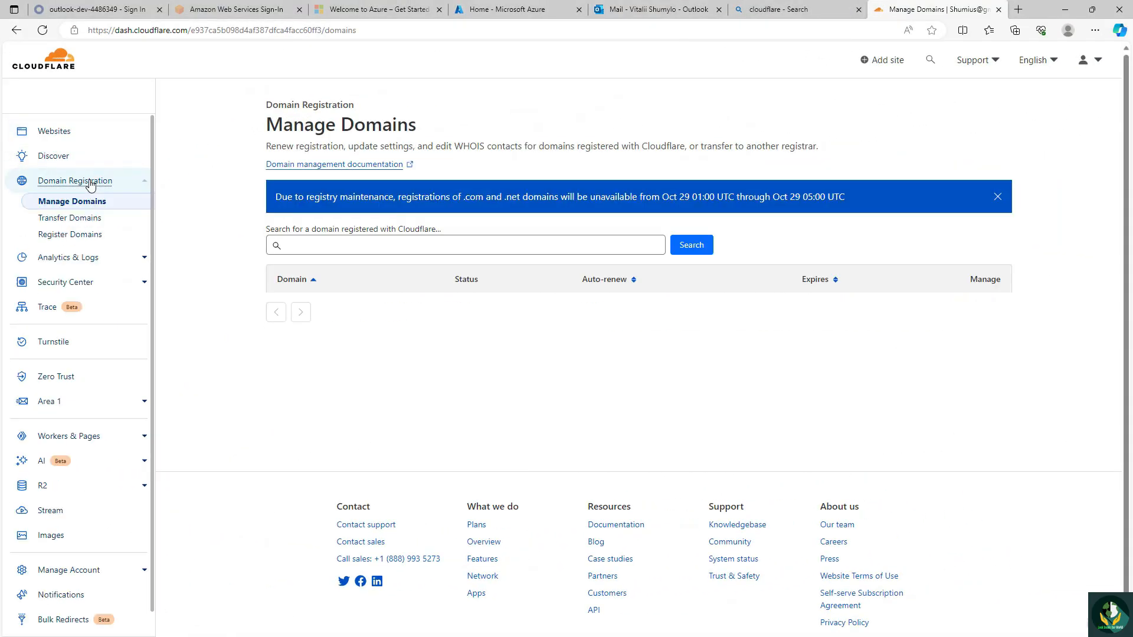
click(83, 233)
click(506, 246)
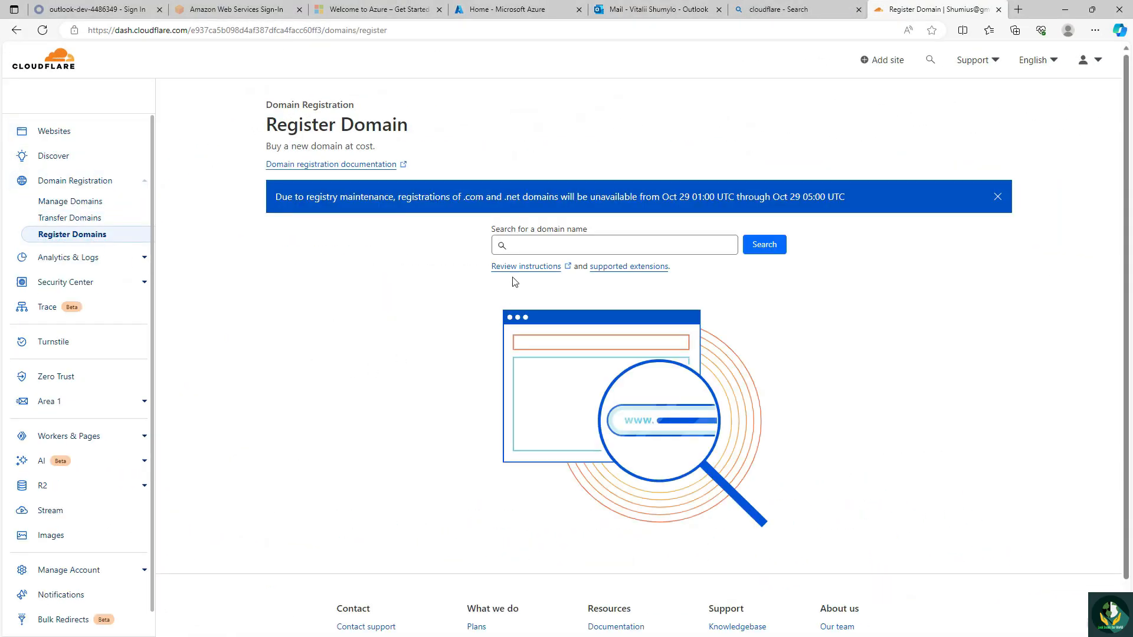
text(azurelabs1)
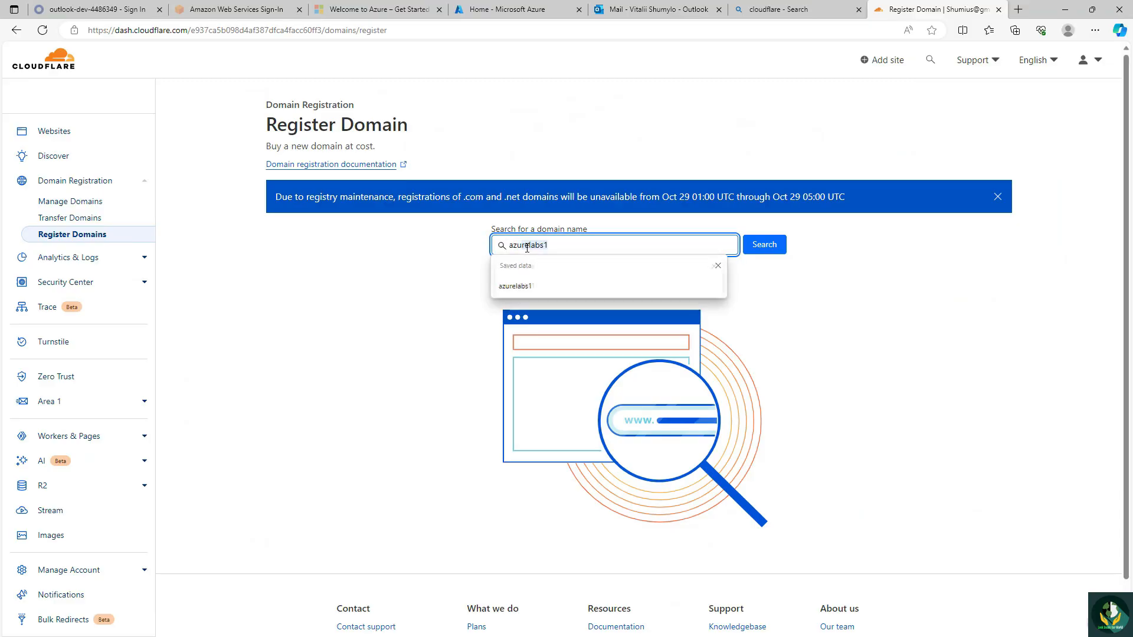
key(BackSpace)
text(1)
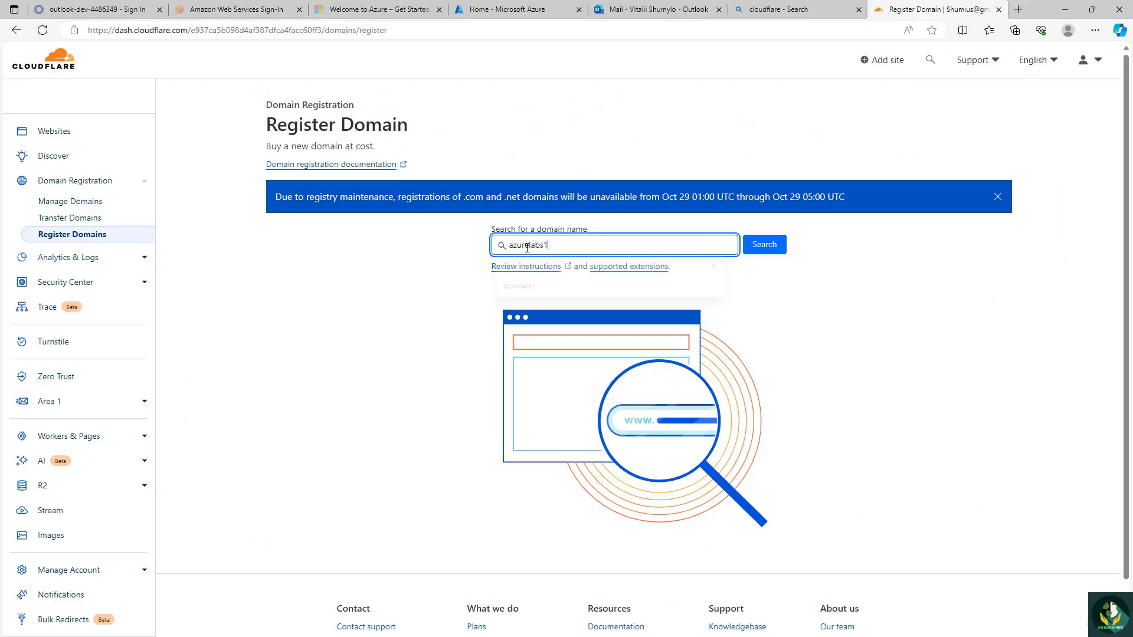
key(Return)
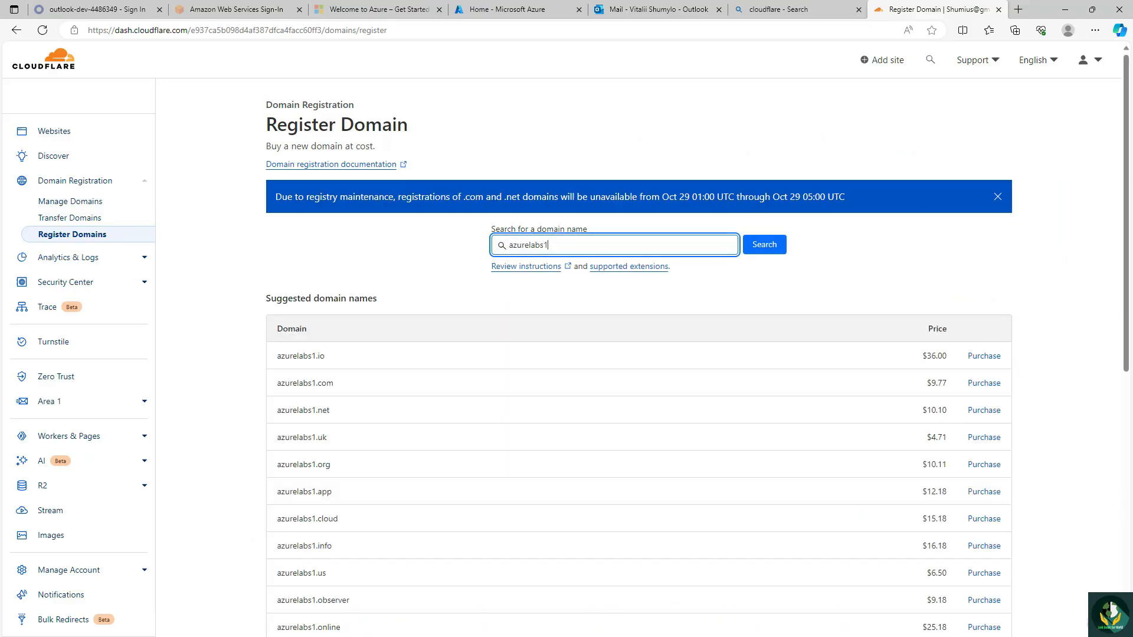
scroll(853, 337, down, 5)
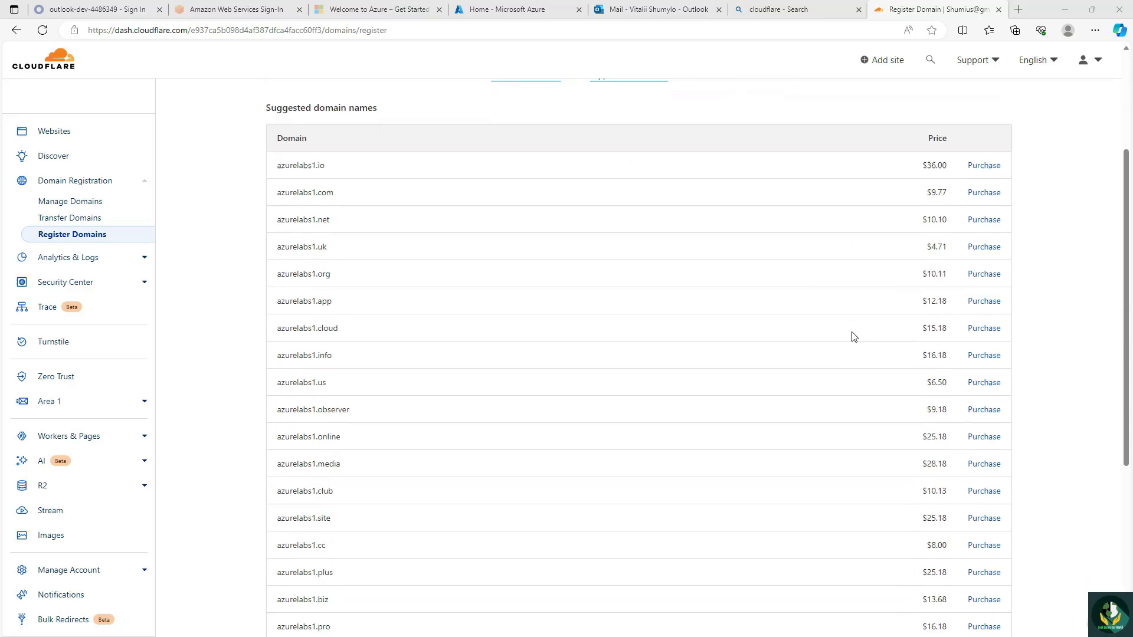
scroll(853, 337, down, 3)
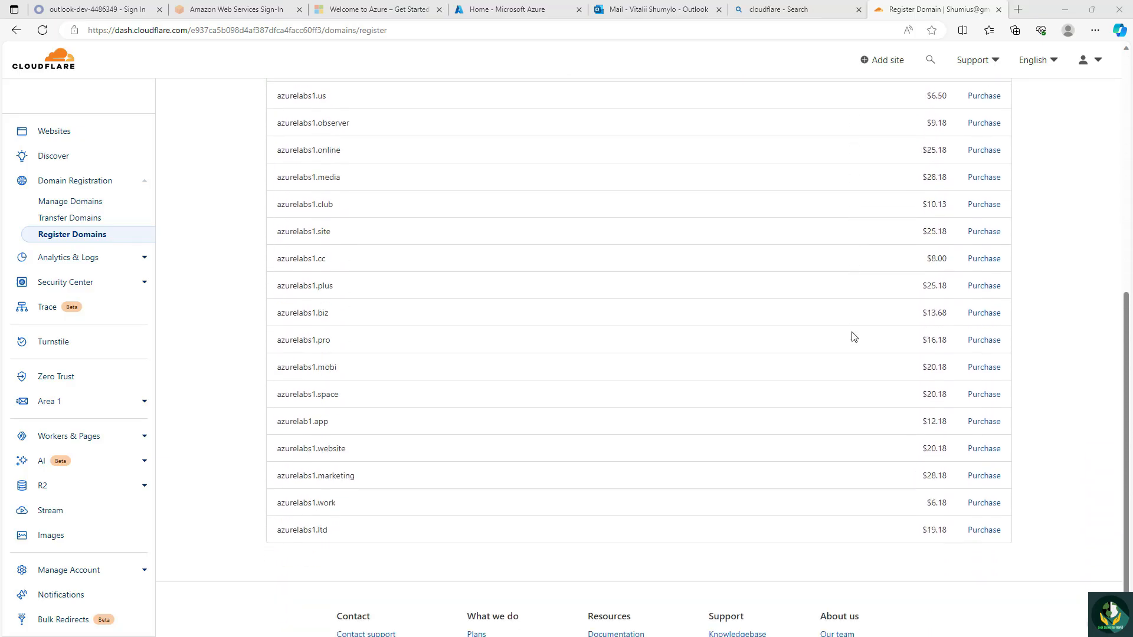
scroll(853, 337, up, 5)
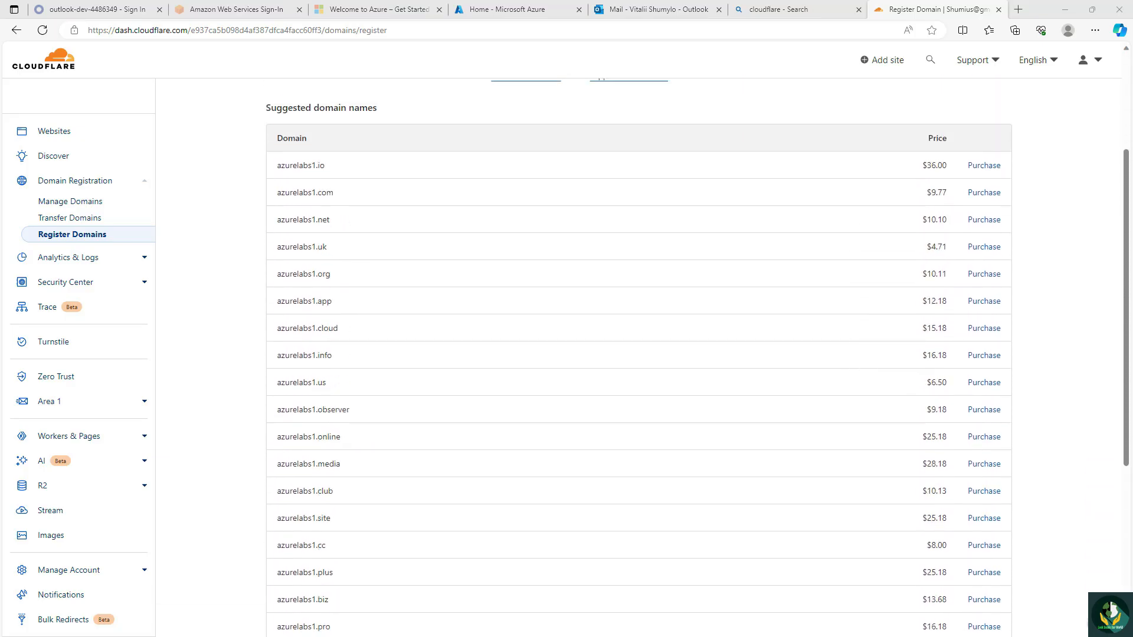
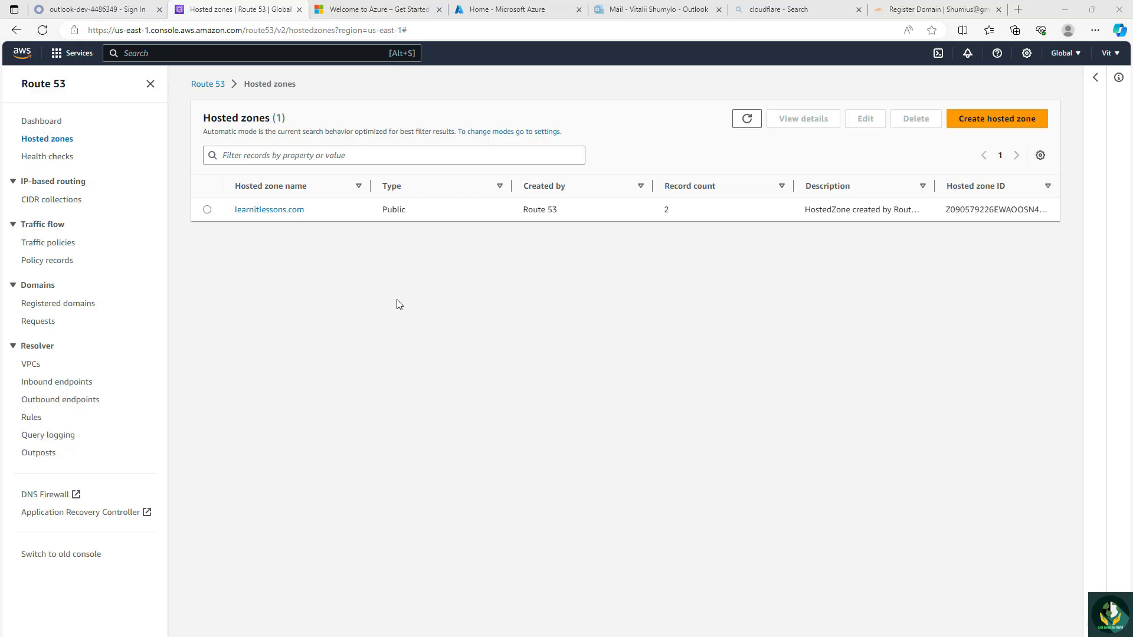
Step: Open the learnitlessons.com hosted zone in Route 53 and examine its DNS records
click(267, 211)
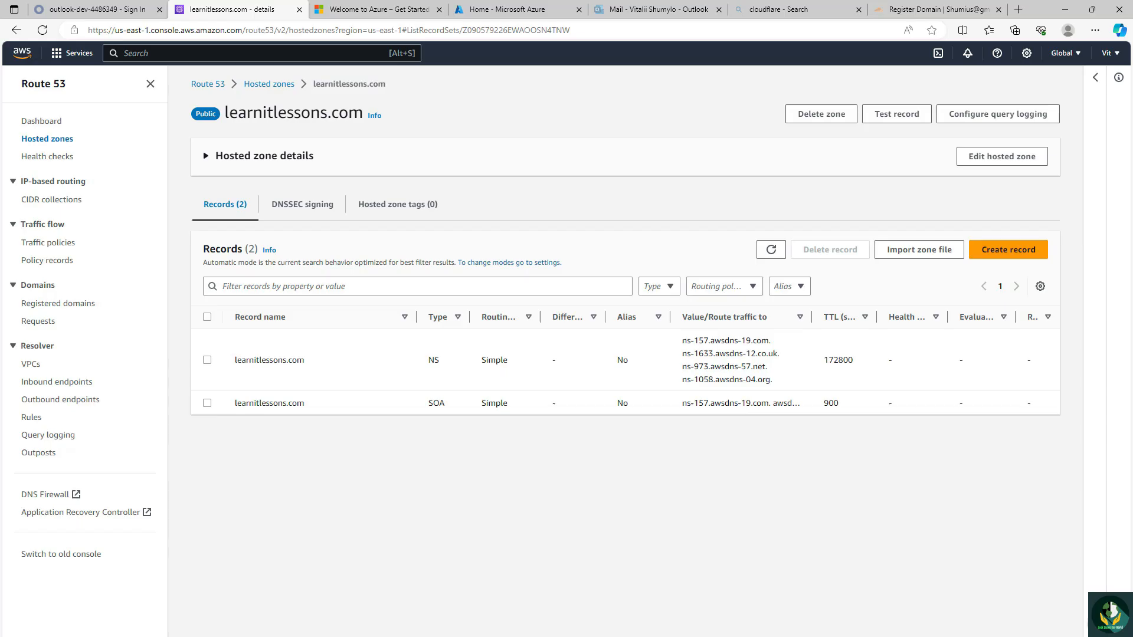
Step: Switch to the Azure portal and start creating a new tenant from Microsoft Entra ID's tenant management
click(540, 10)
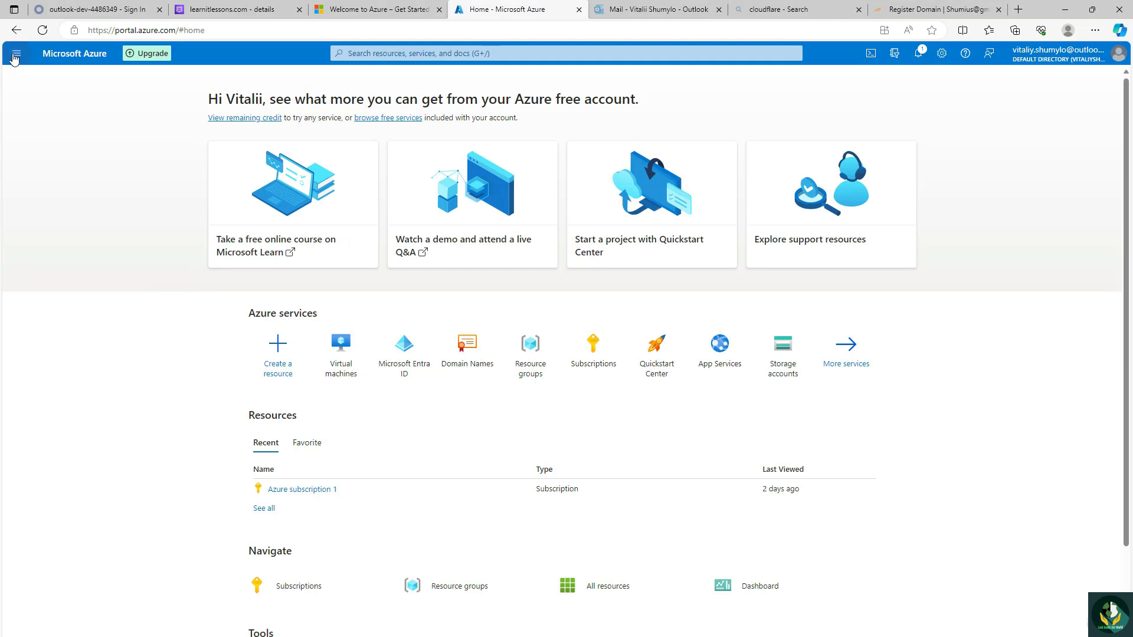
click(16, 53)
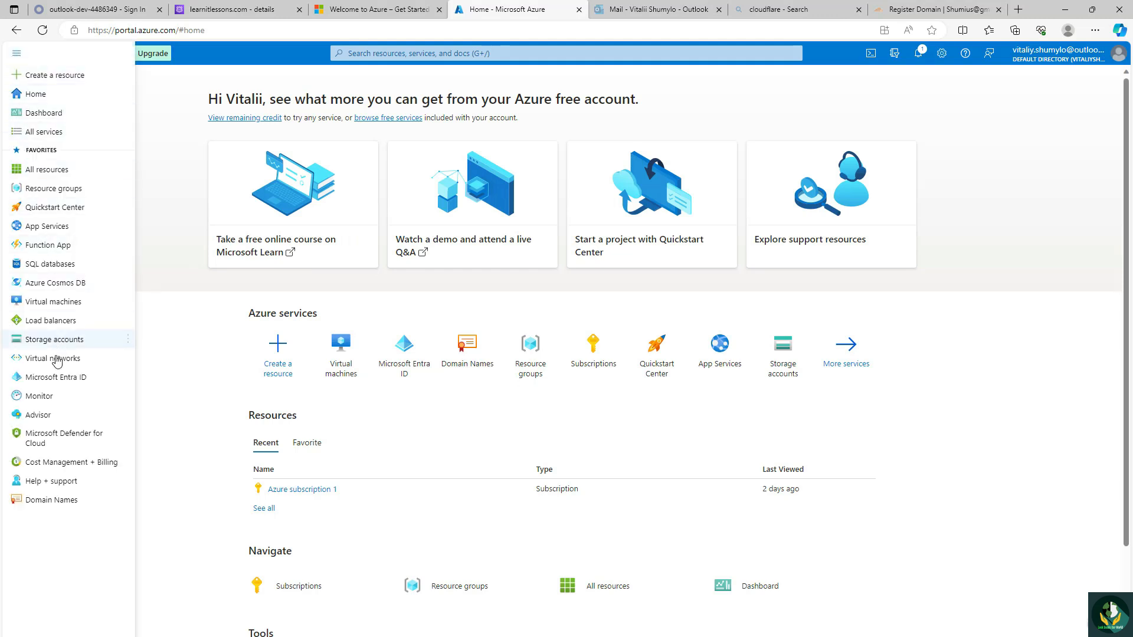
click(46, 378)
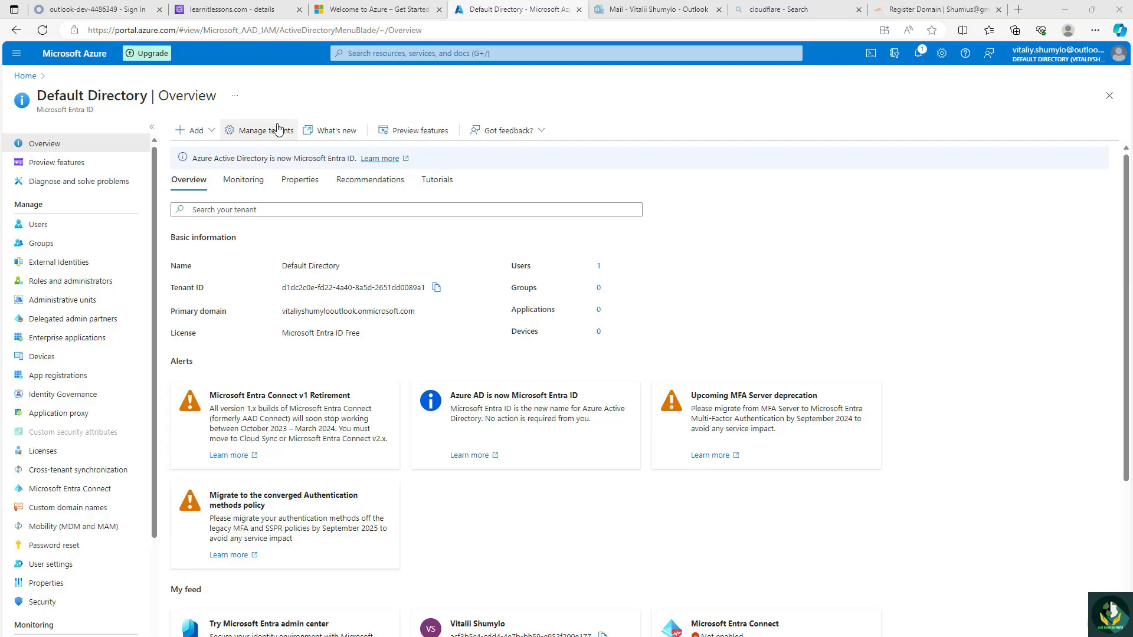
click(270, 131)
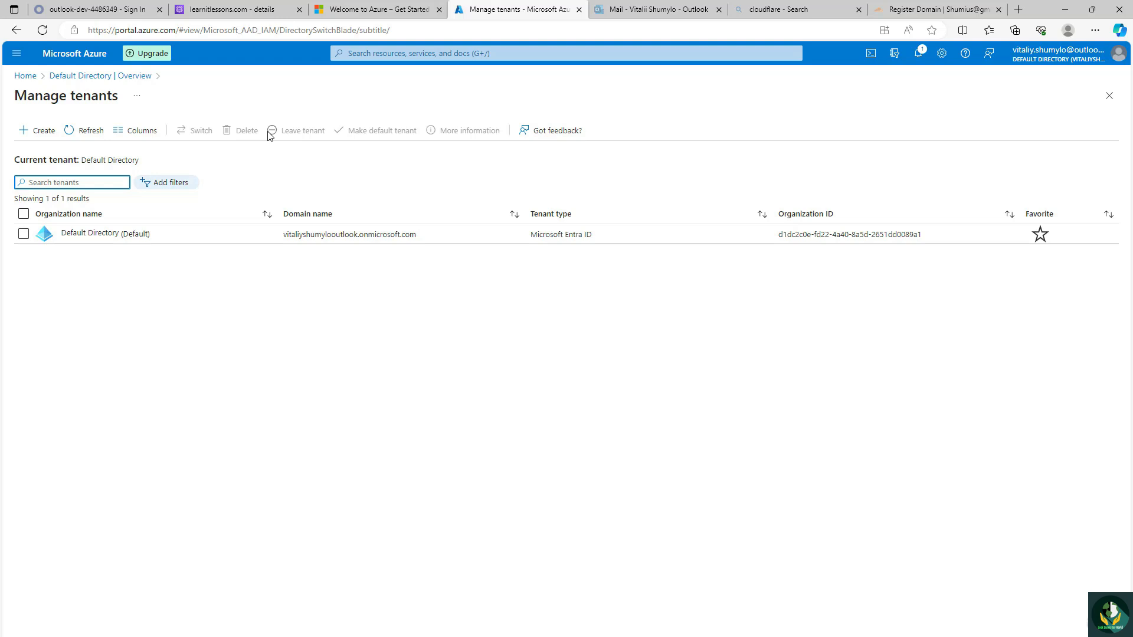
click(41, 137)
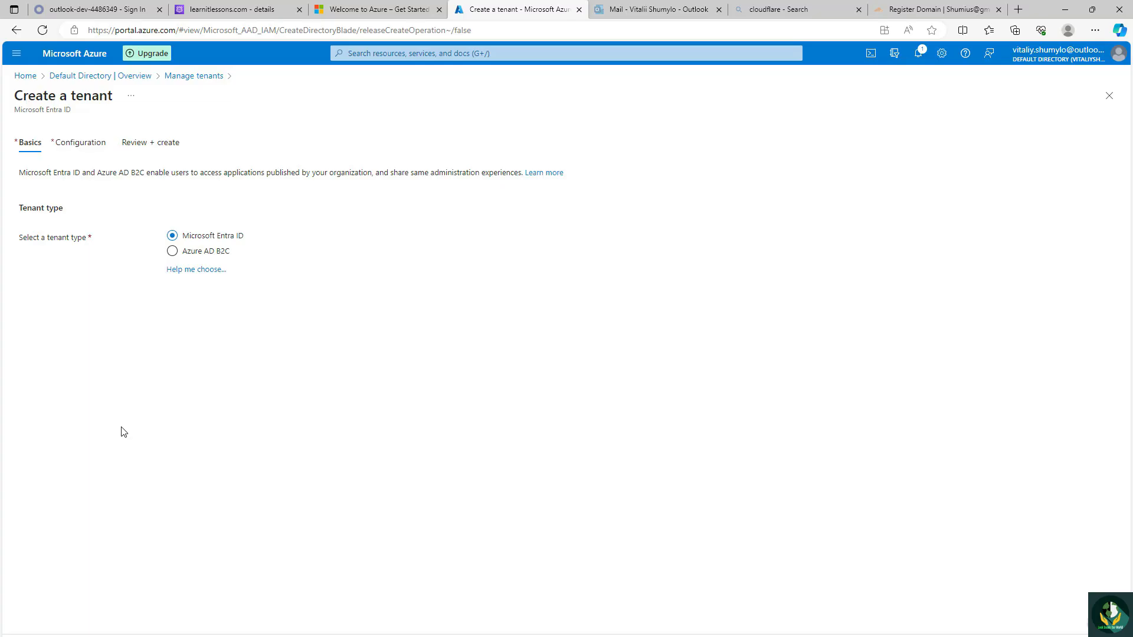
Step: Configure a Microsoft Entra ID tenant with organization name LearnITLessons, initial domain learnitlessons and location United States, and validate it
click(176, 636)
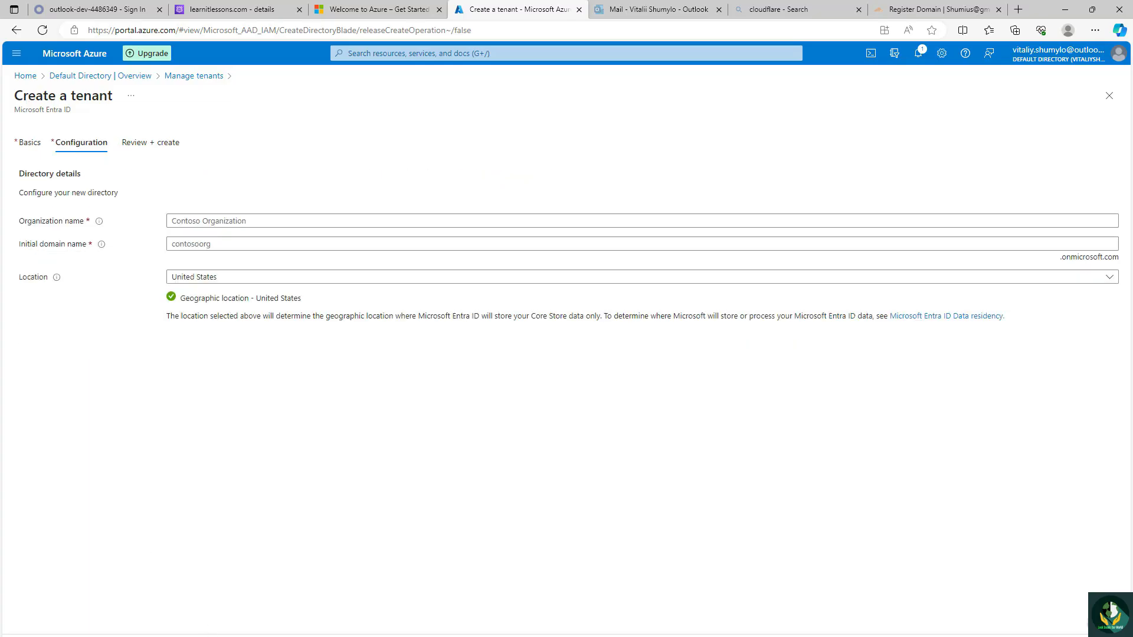
click(232, 246)
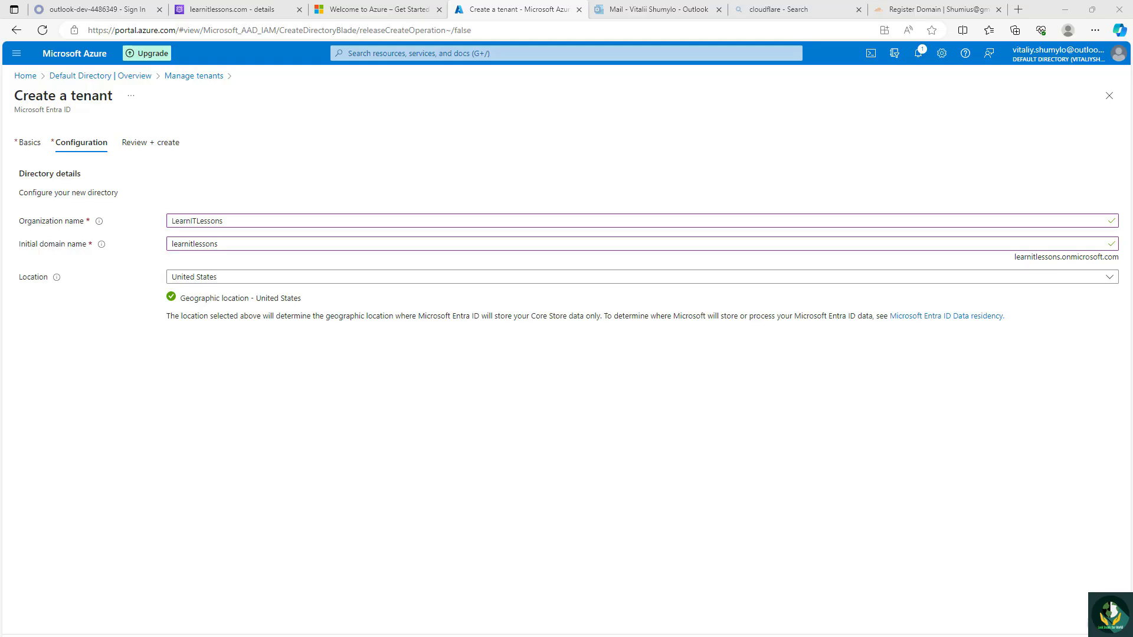
click(151, 143)
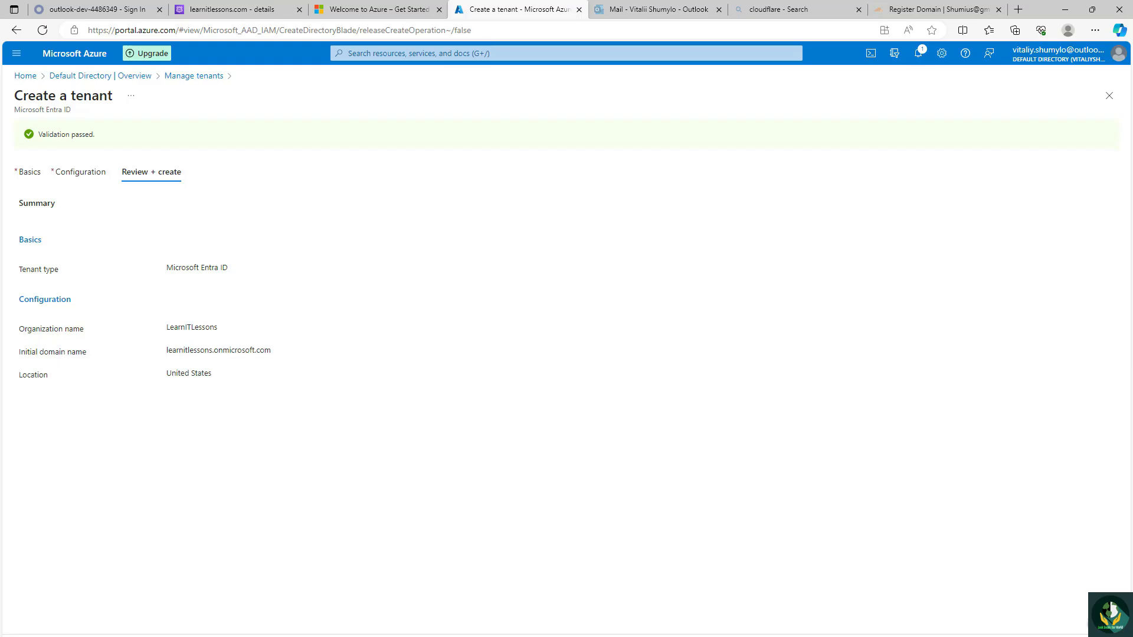
Step: Try to create the LearnITLessons tenant, entering the CAPTCHA letters to pass the robot check
click(37, 636)
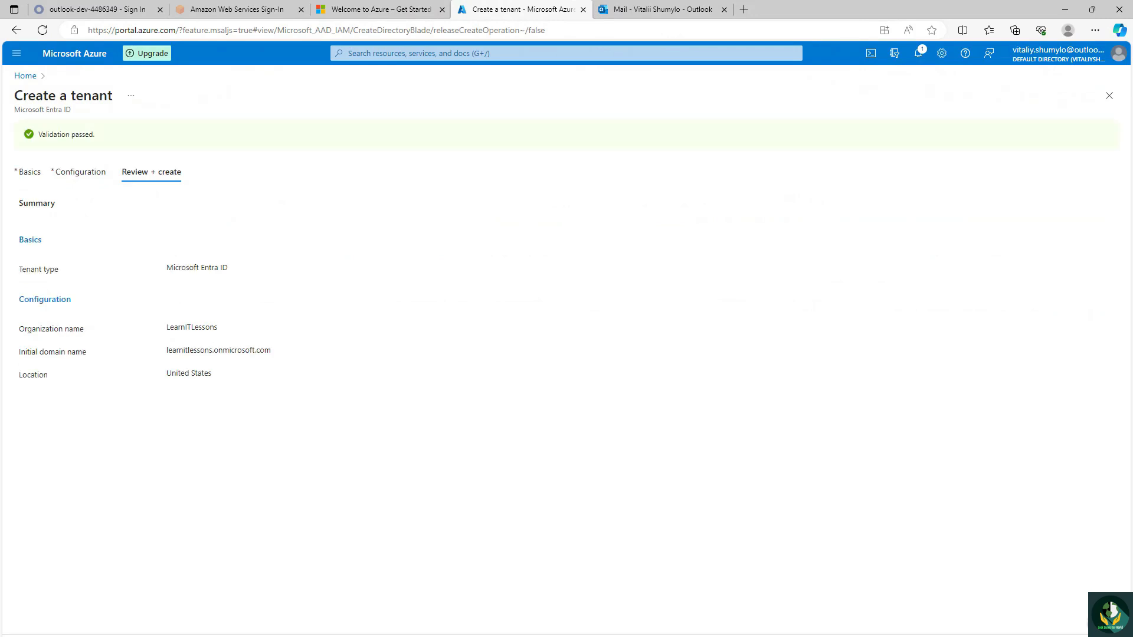
click(36, 636)
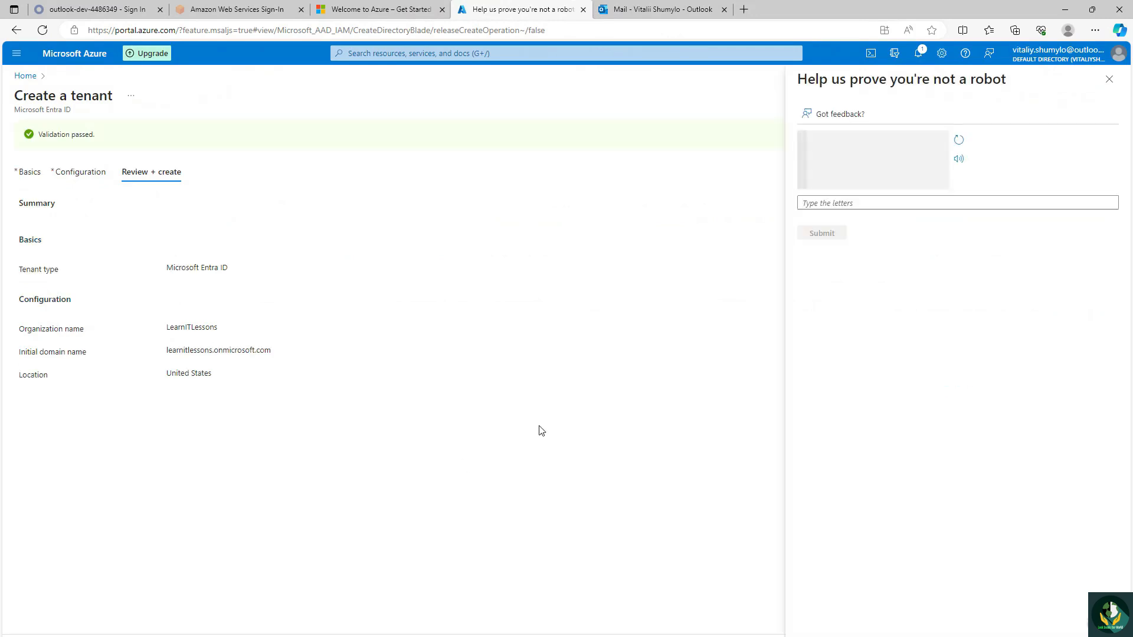
click(854, 202)
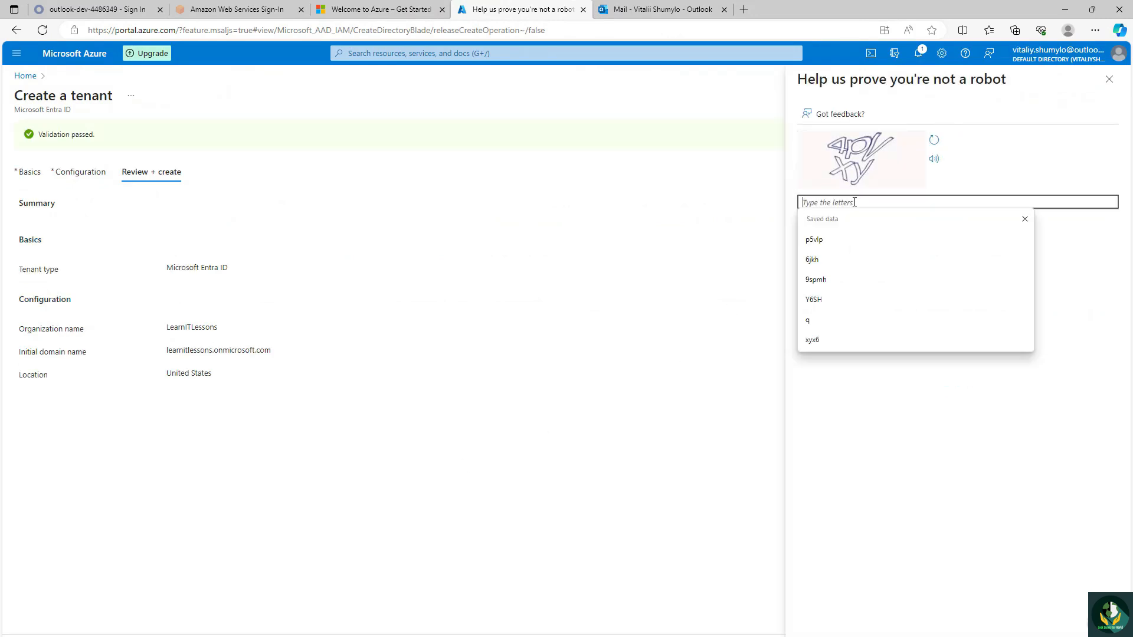
text(44kgvx)
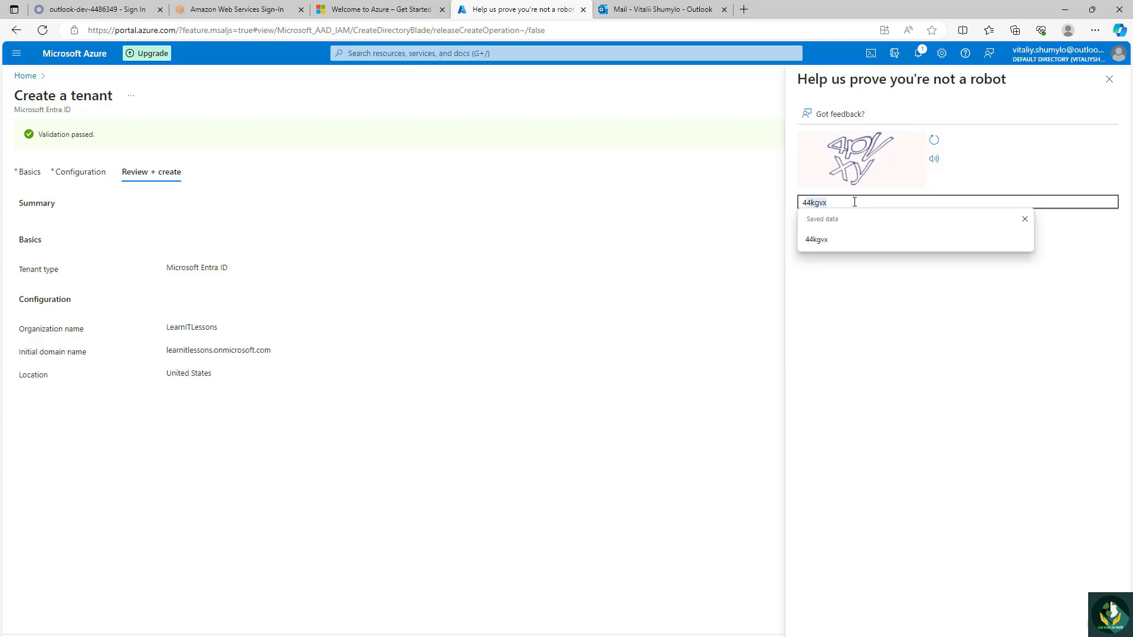
text(4pv)
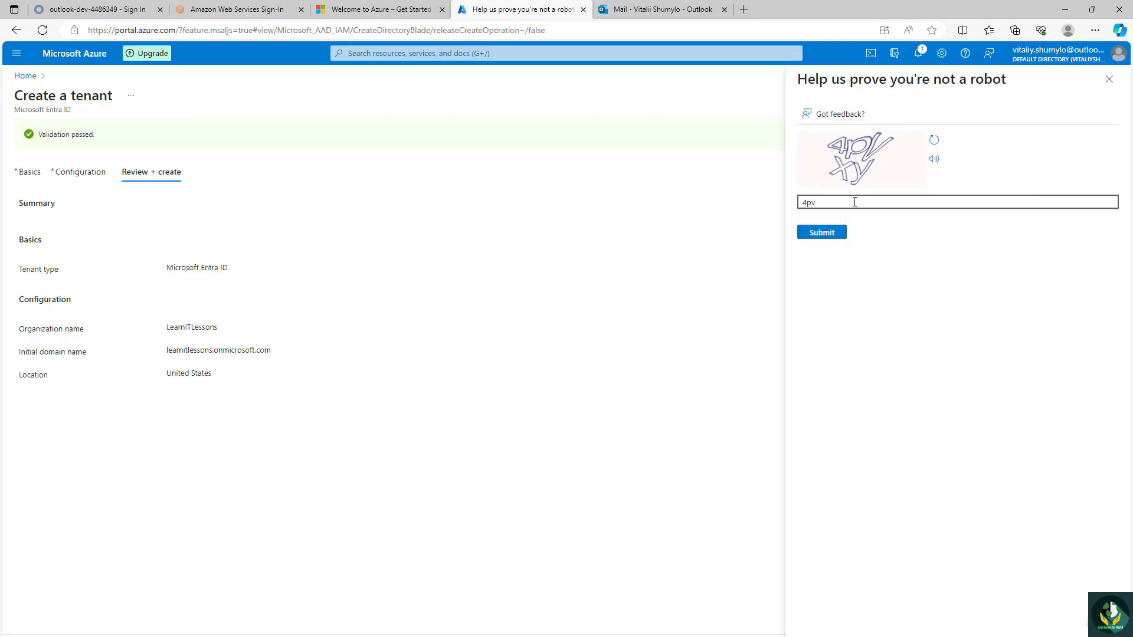
text(xy)
click(806, 234)
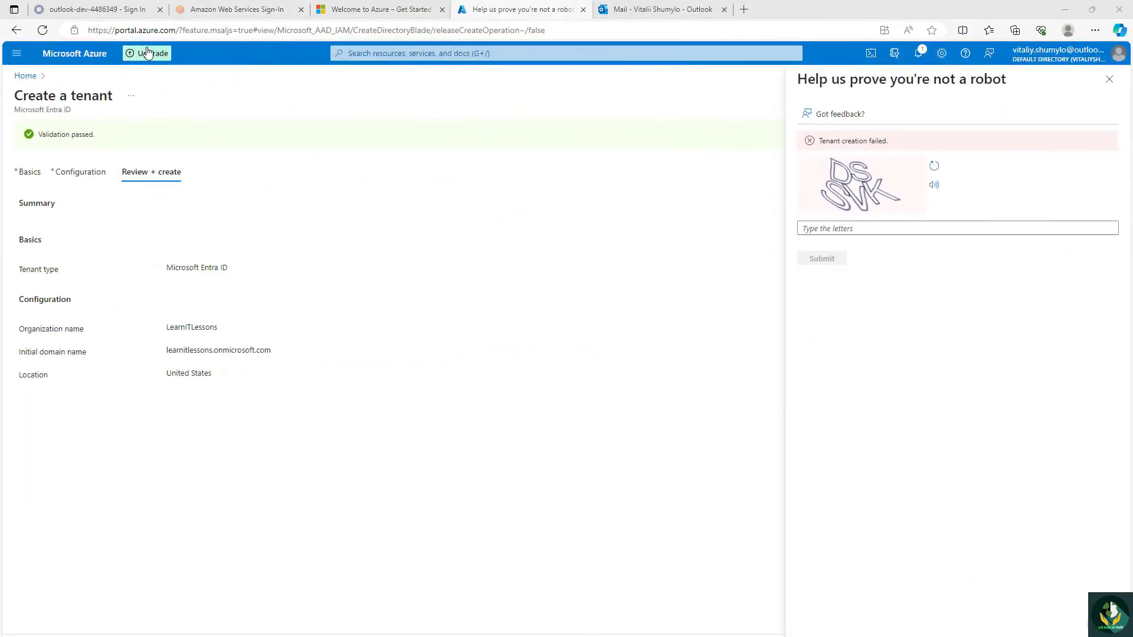
Step: Upgrade the Azure subscription to pay-as-you-go, discarding the unsaved tenant edits, and return to the portal home page
click(147, 53)
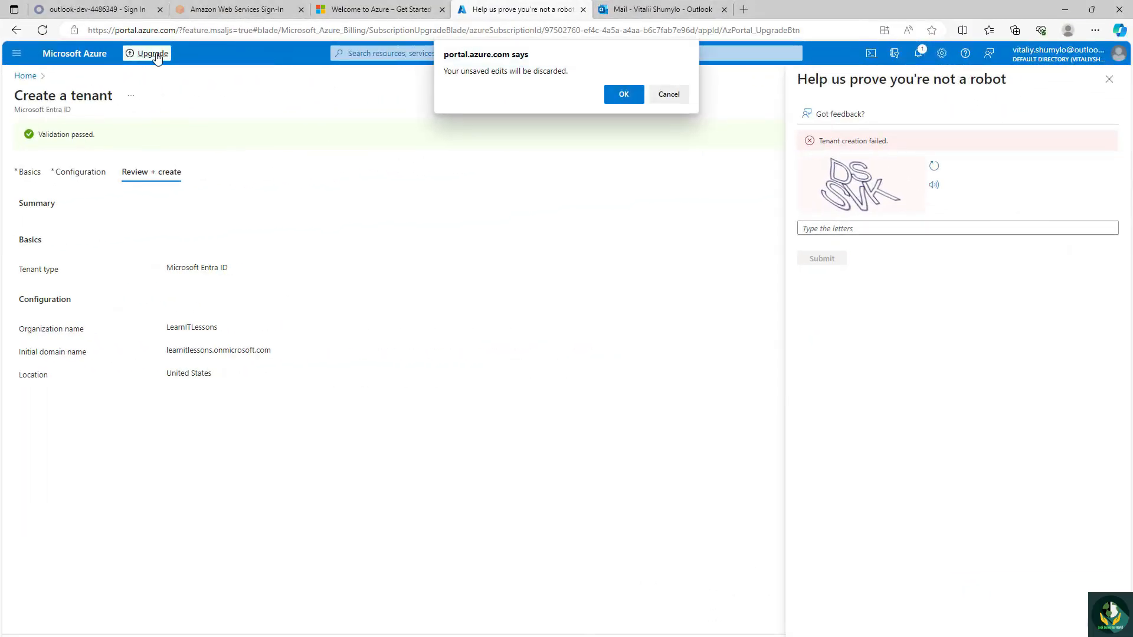
click(622, 96)
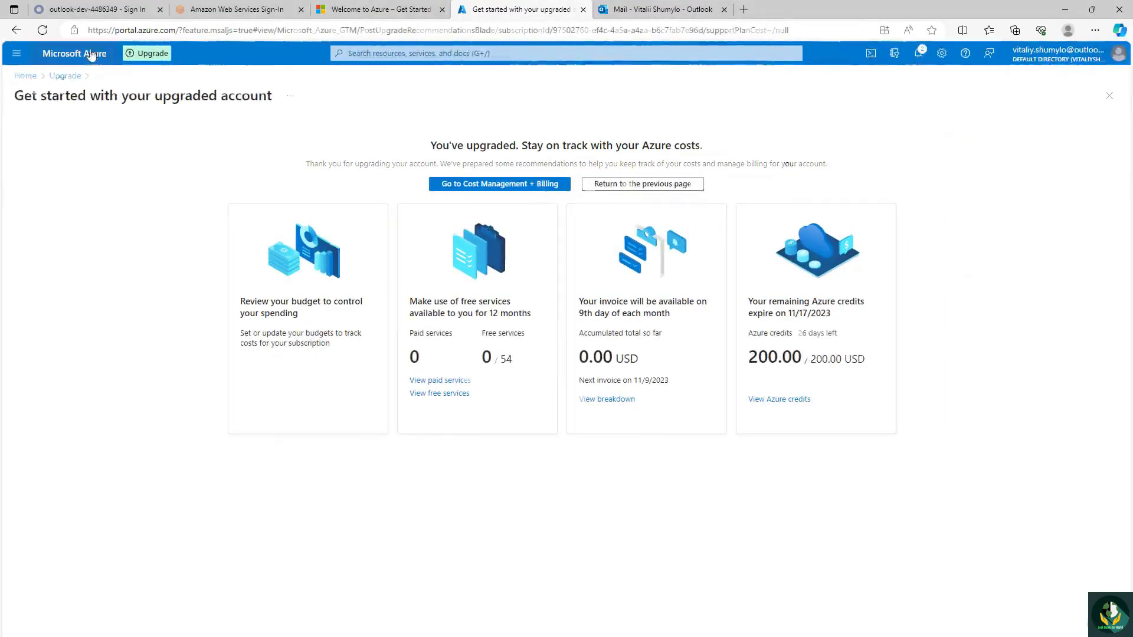
click(89, 52)
Step: Start another new tenant from Microsoft Entra ID's tenant management, choosing Azure AD B2C as the tenant type
click(402, 357)
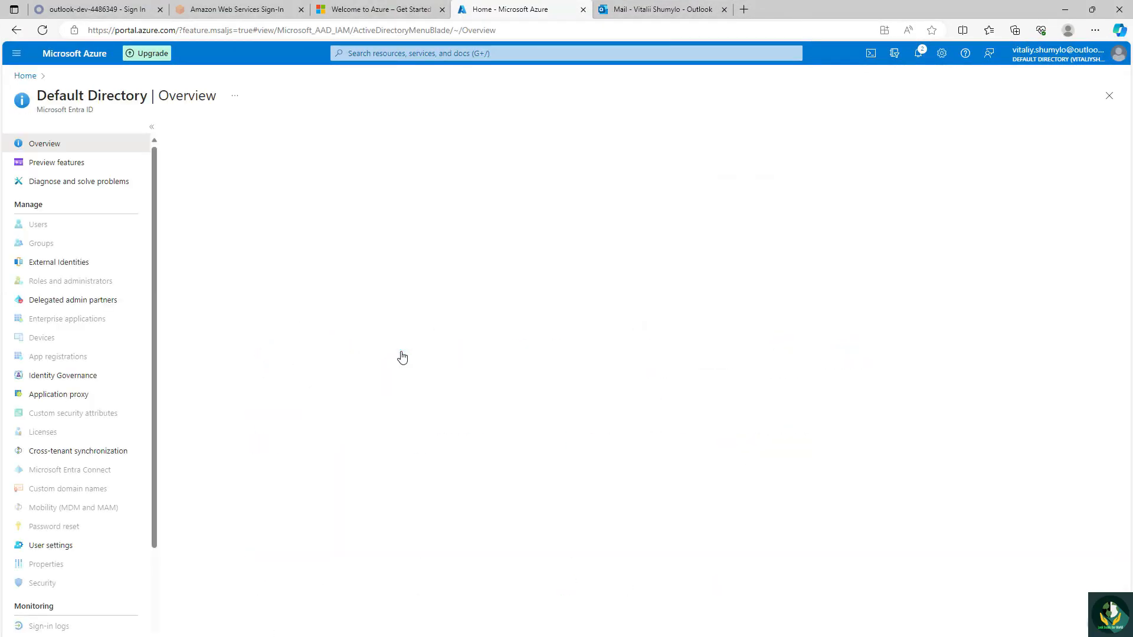
click(273, 131)
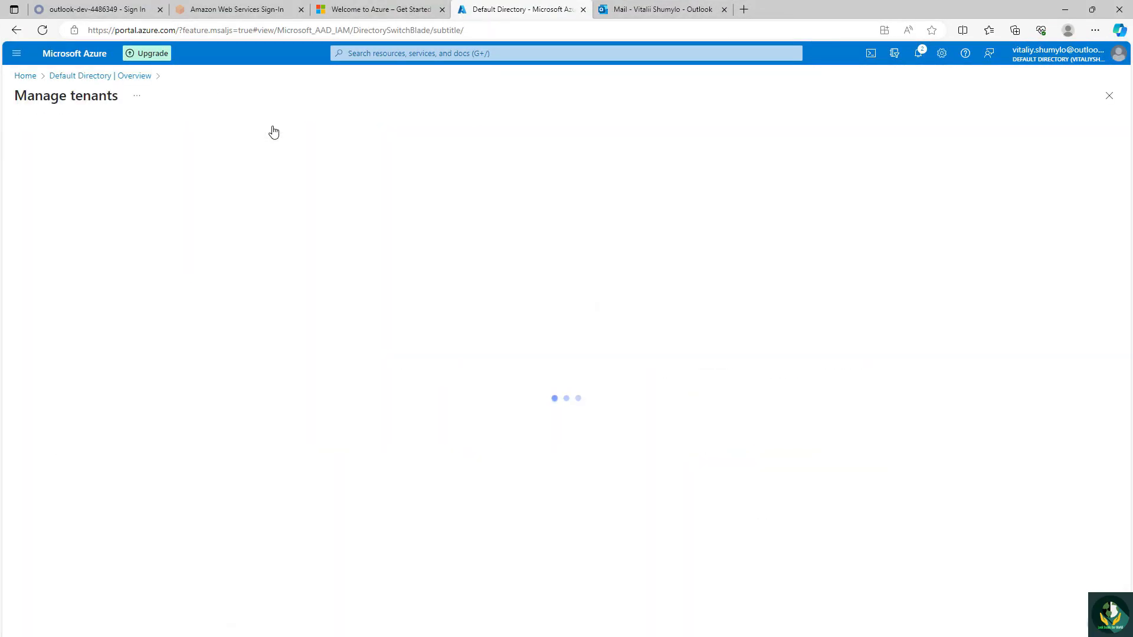
click(40, 131)
click(172, 250)
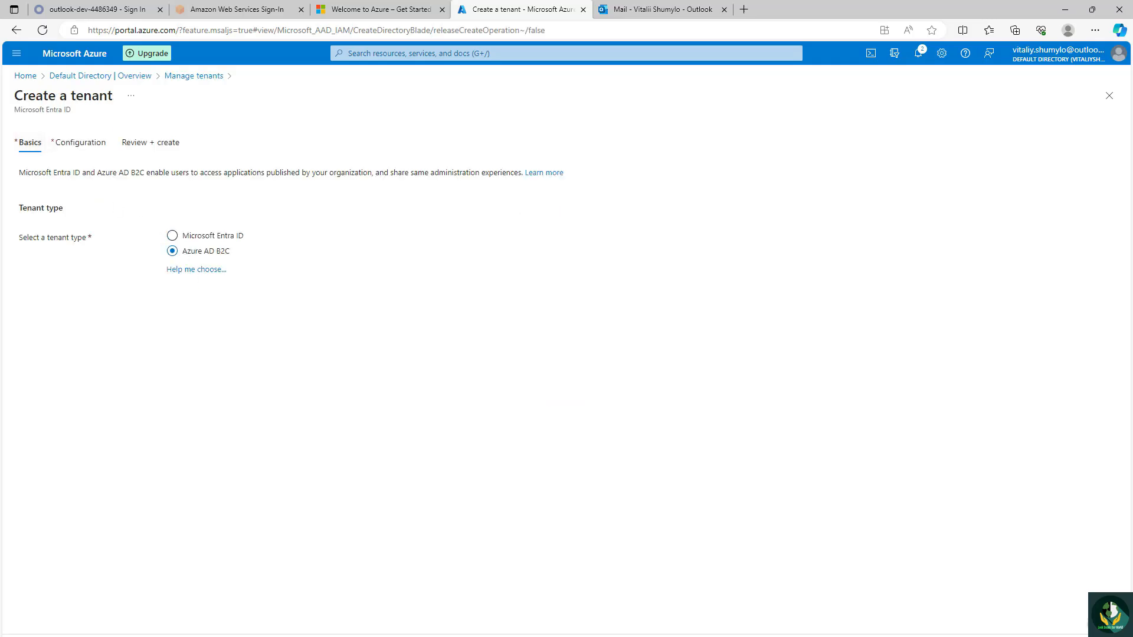
click(253, 636)
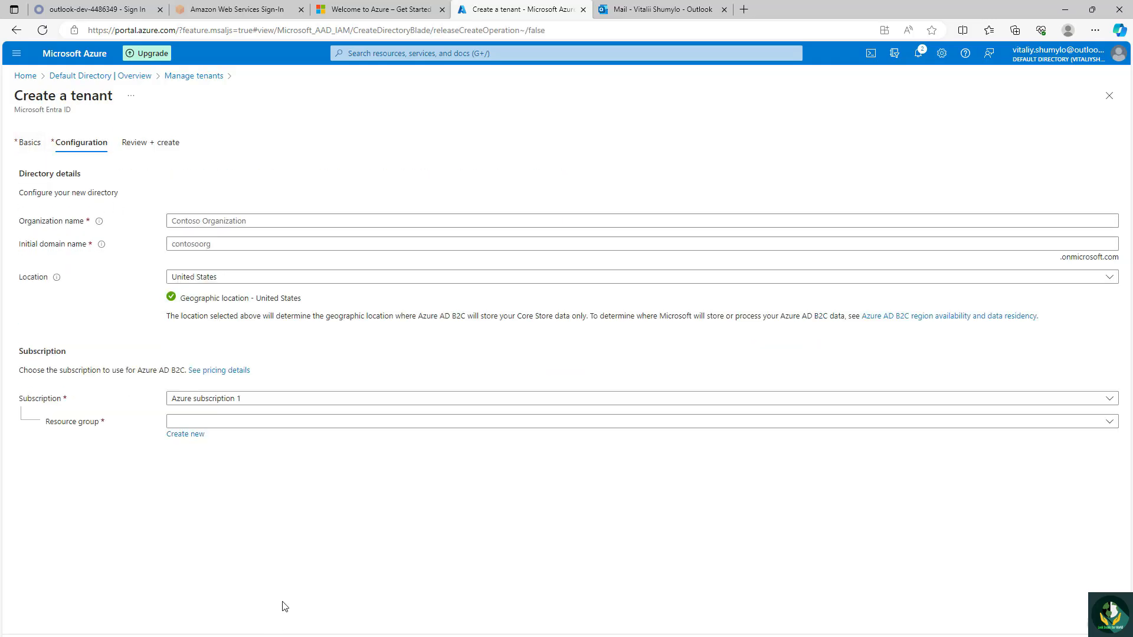
Step: Set the organization name to learnitlessons and the initial domain name to learniitlessons
click(263, 222)
click(250, 255)
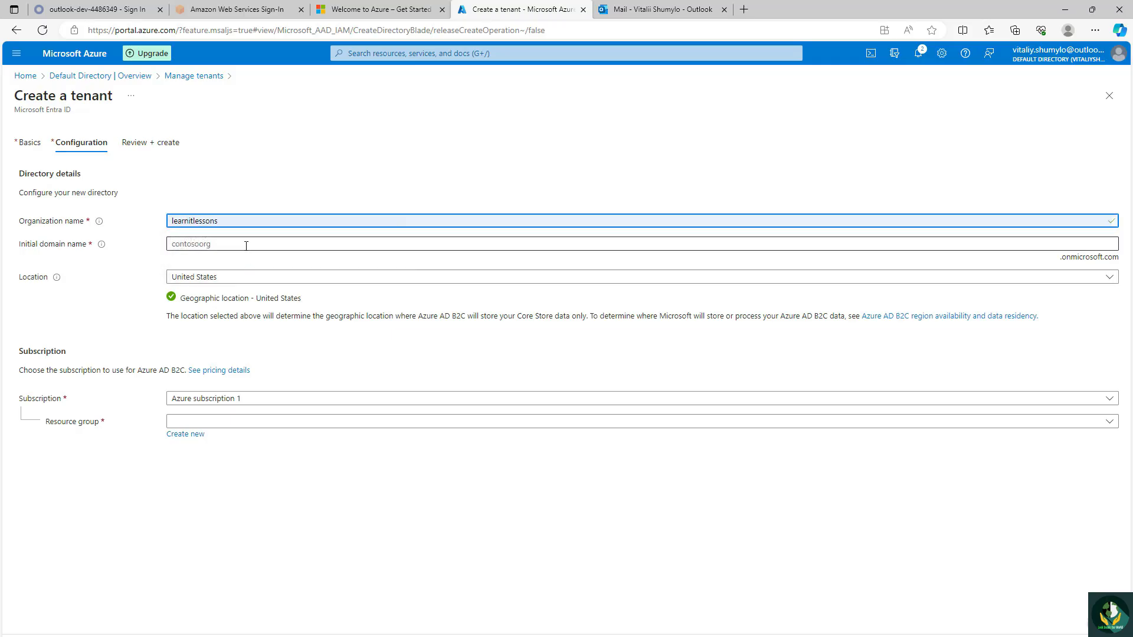
click(246, 245)
click(237, 279)
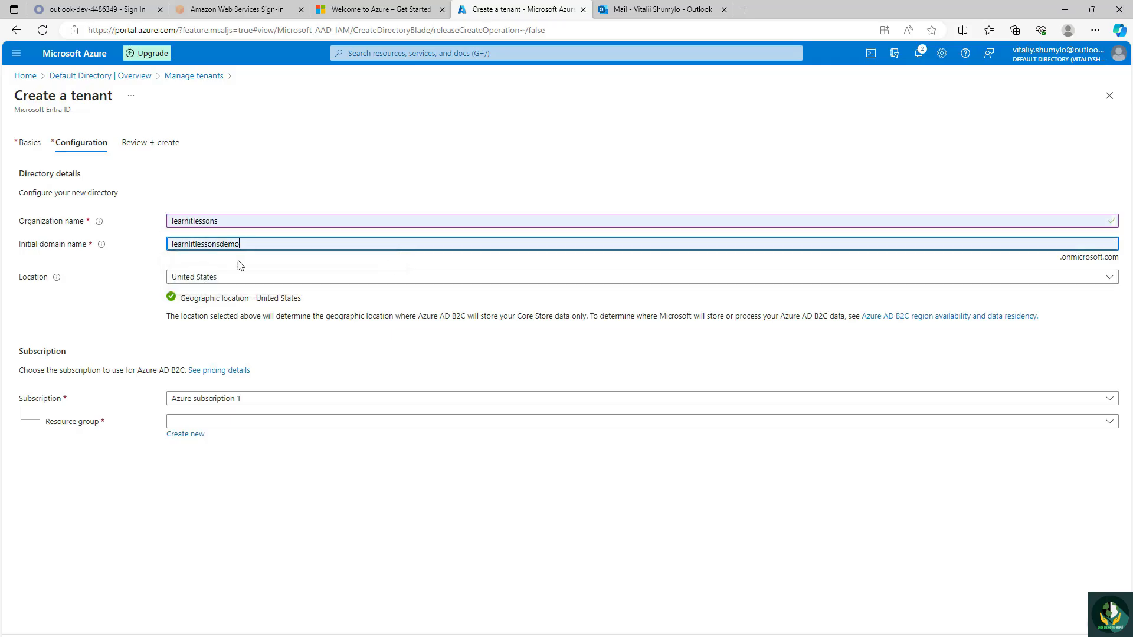
click(220, 244)
drag(220, 243, 326, 244)
key(BackSpace)
click(317, 196)
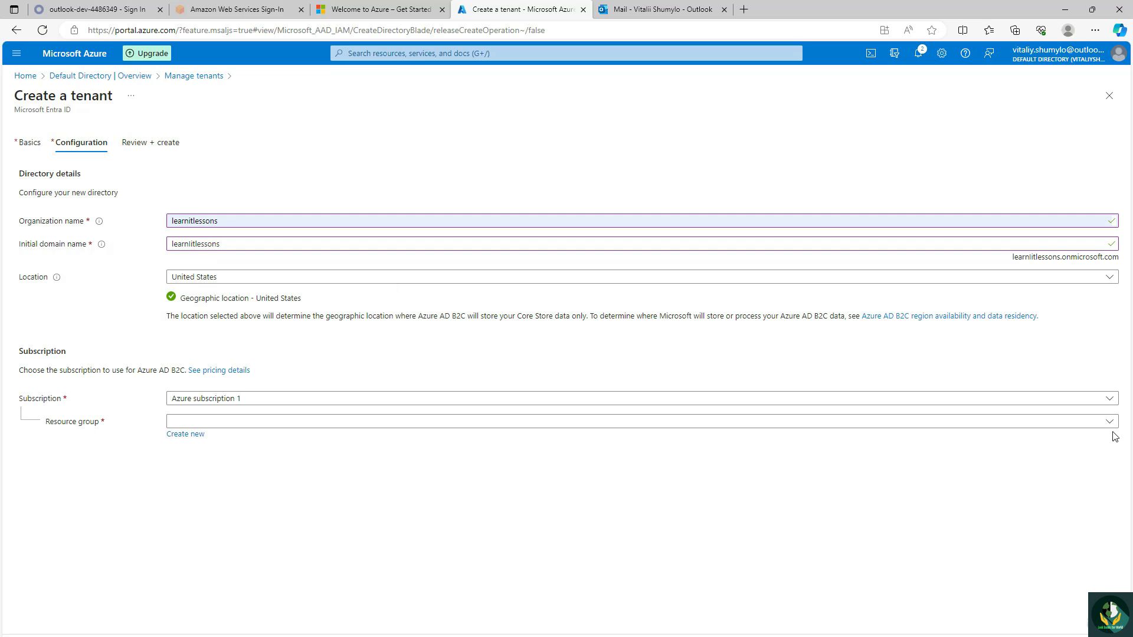
Step: Create a new resource group named learnitlessons for the tenant under Azure subscription 1
click(960, 423)
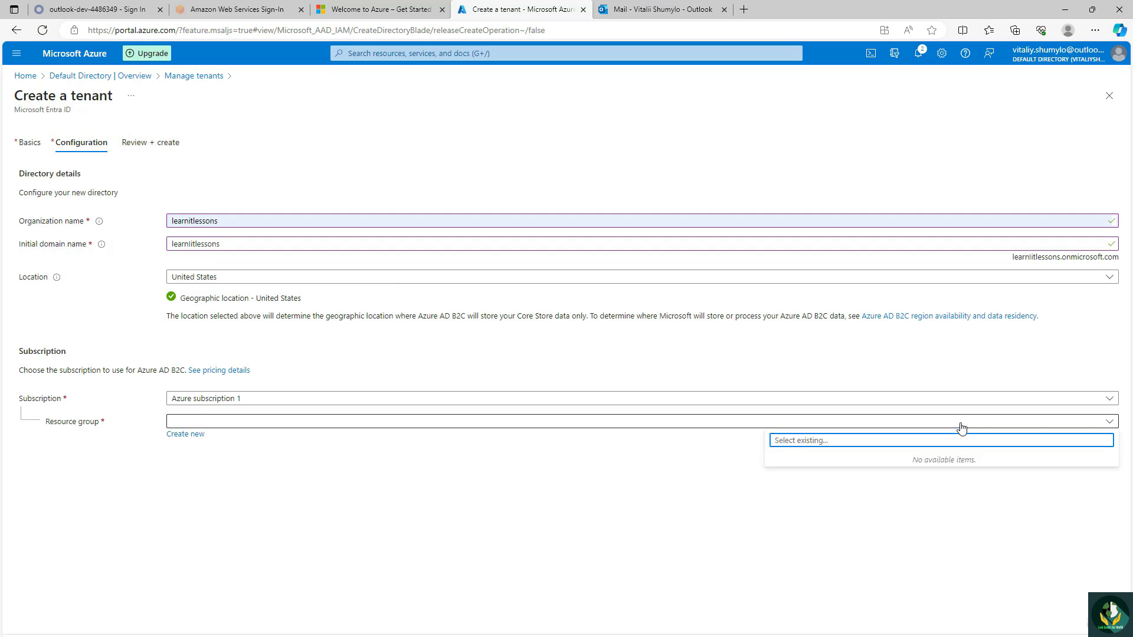
click(186, 435)
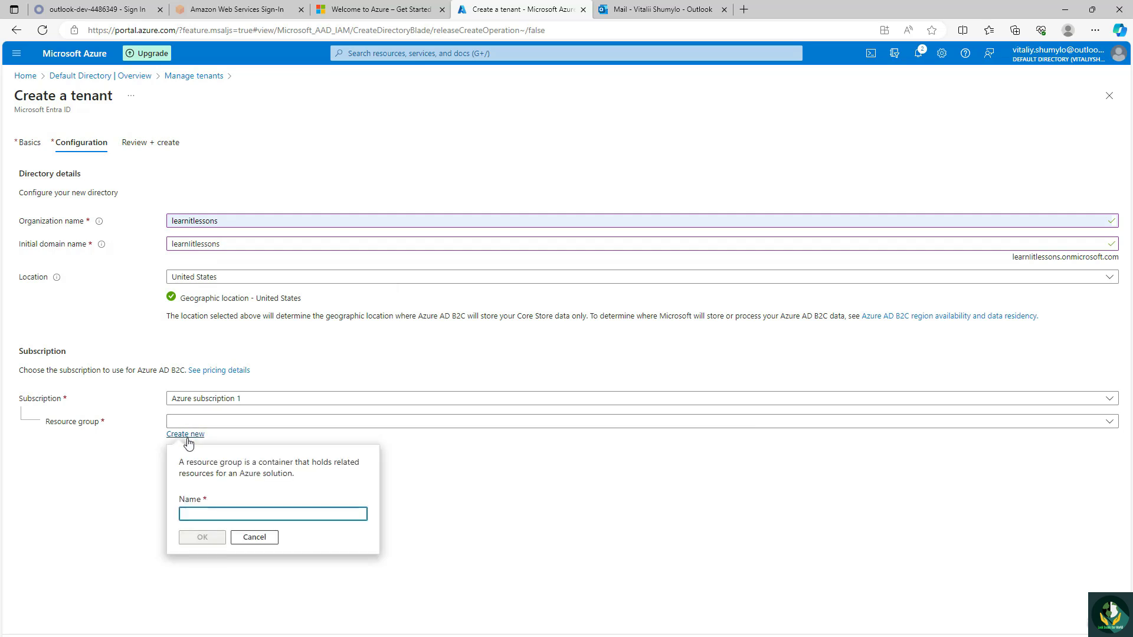
text(learnit)
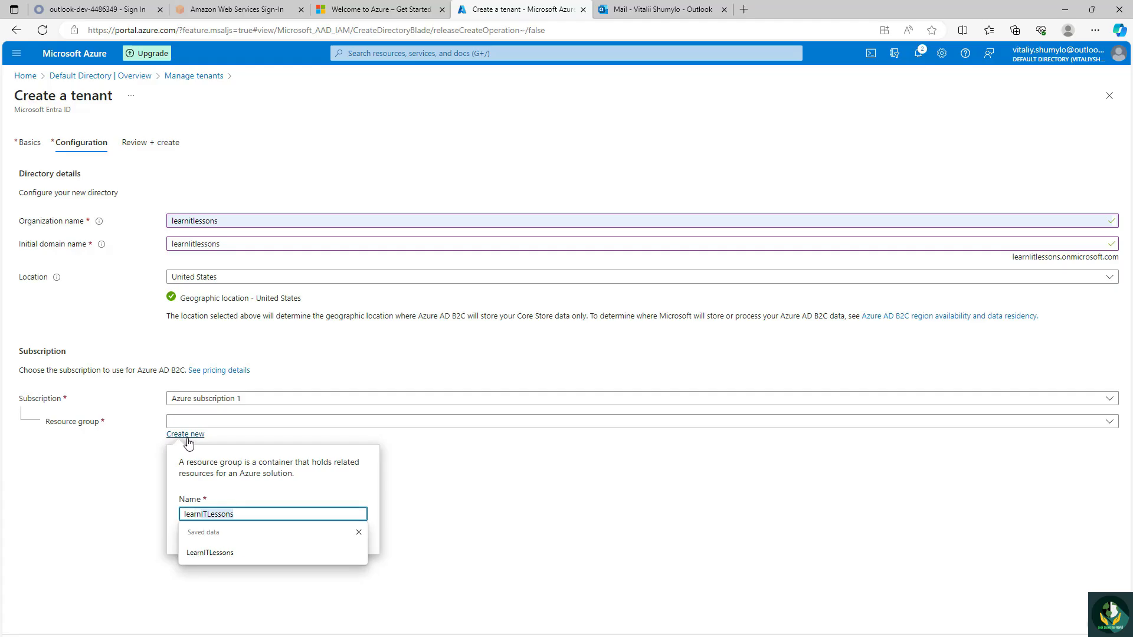
text(lessons)
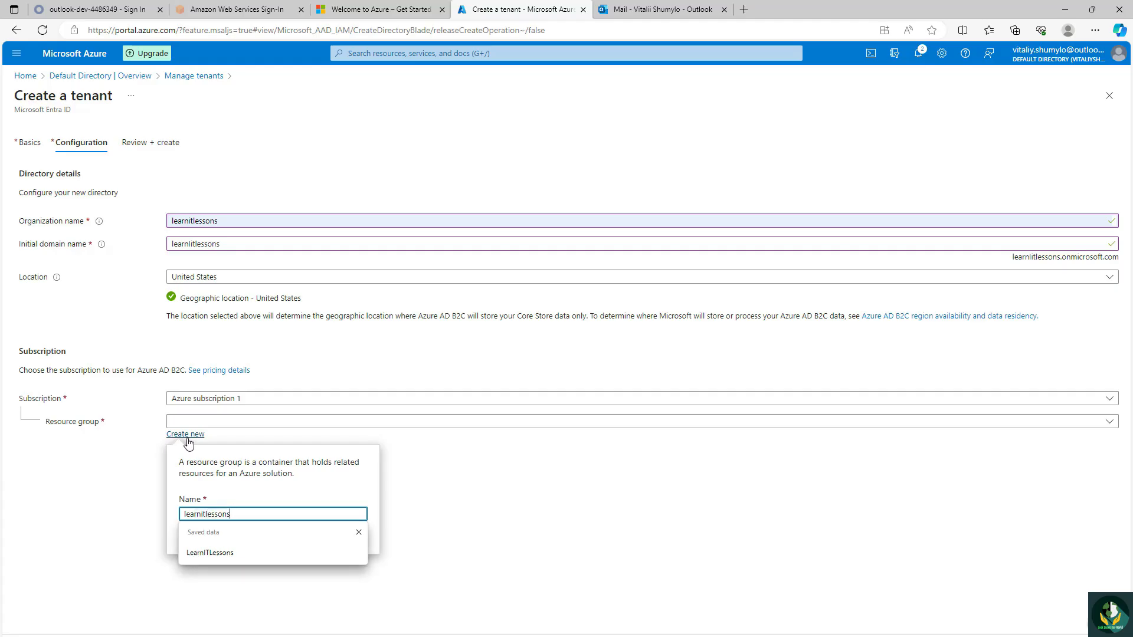
click(197, 538)
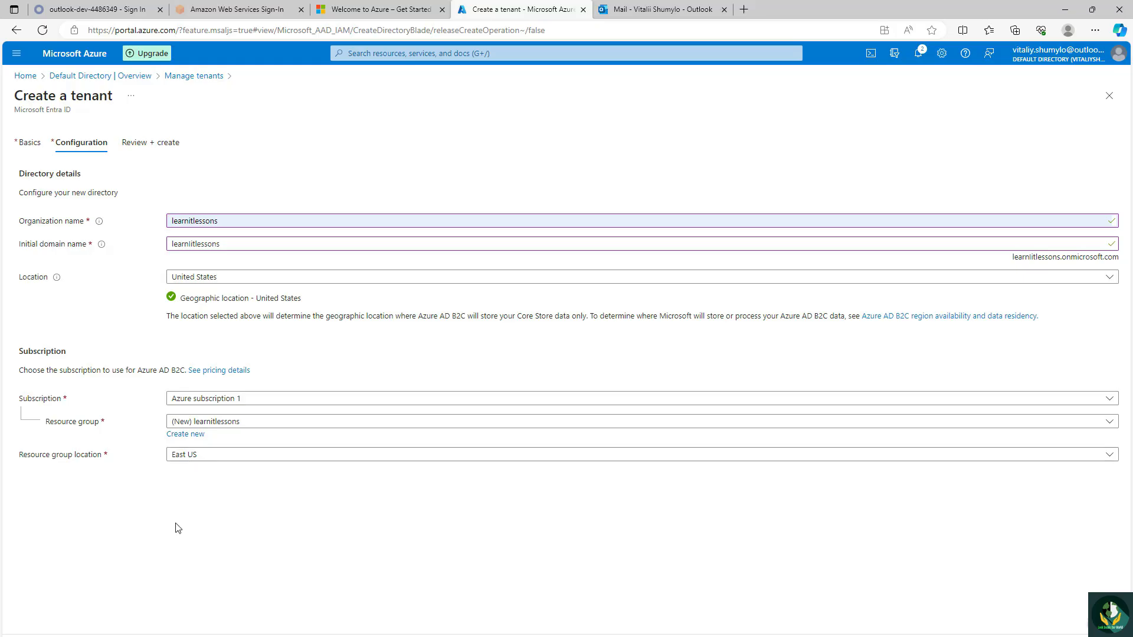
Step: Validate and create the Azure AD B2C tenant, check the notifications, and refresh the list of tenants
click(159, 636)
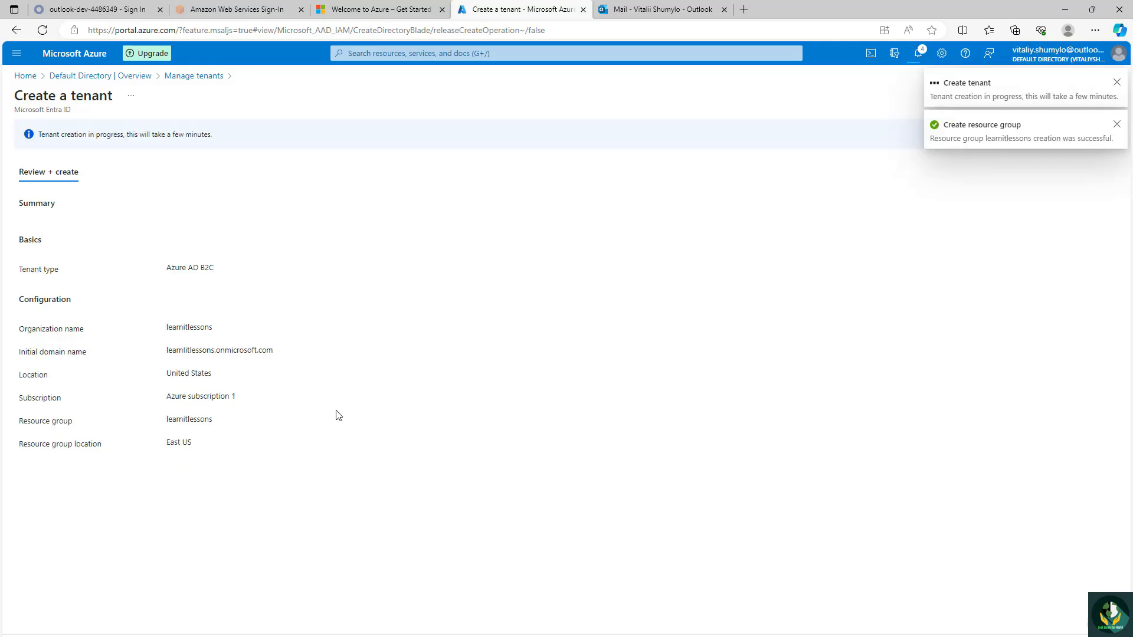
click(918, 53)
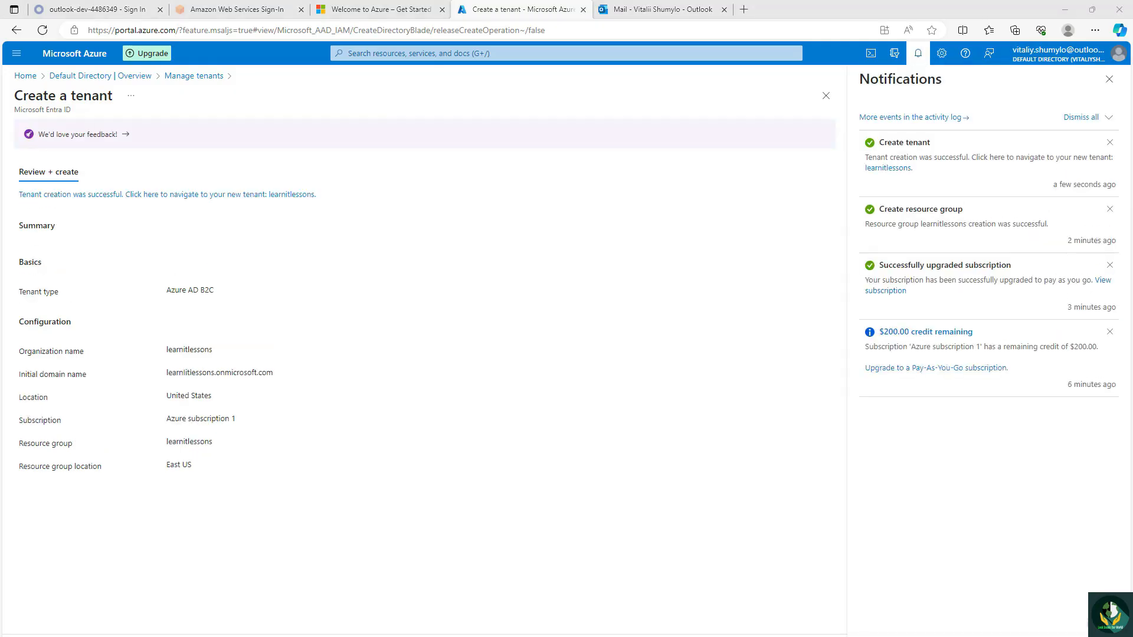
click(178, 80)
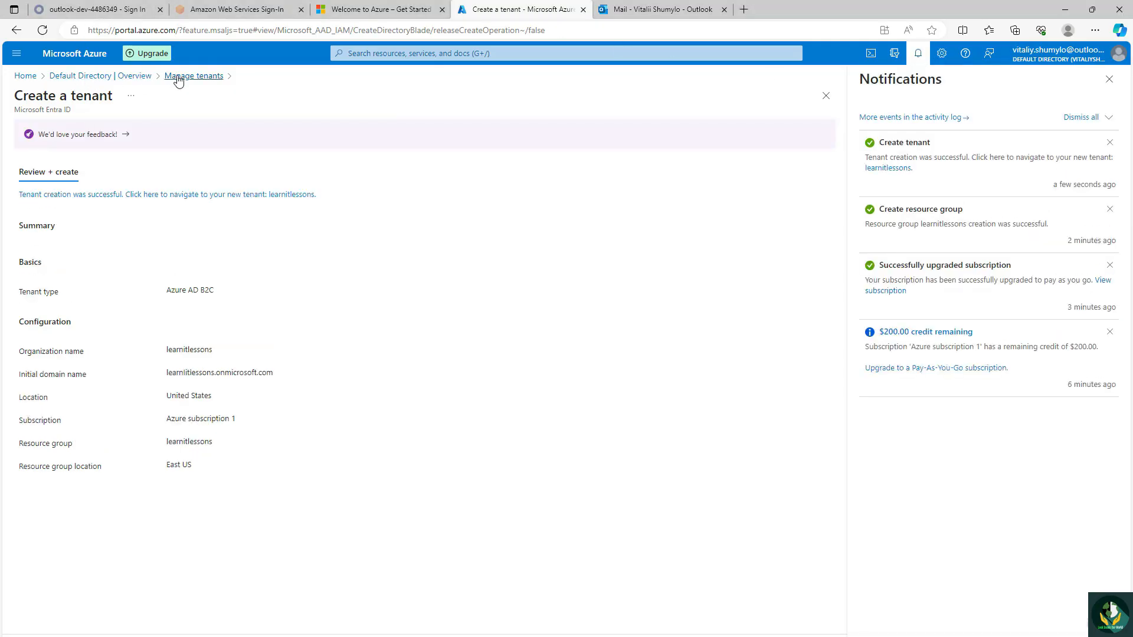
click(42, 30)
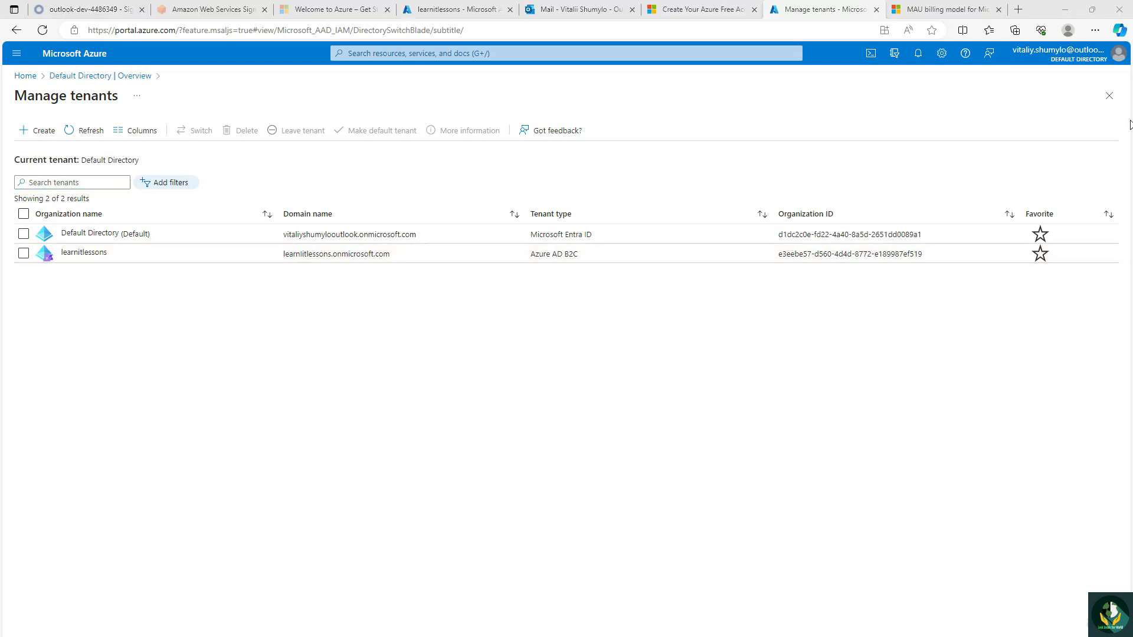
Step: Switch the portal from the default directory to the learnitlessons directory
click(1070, 63)
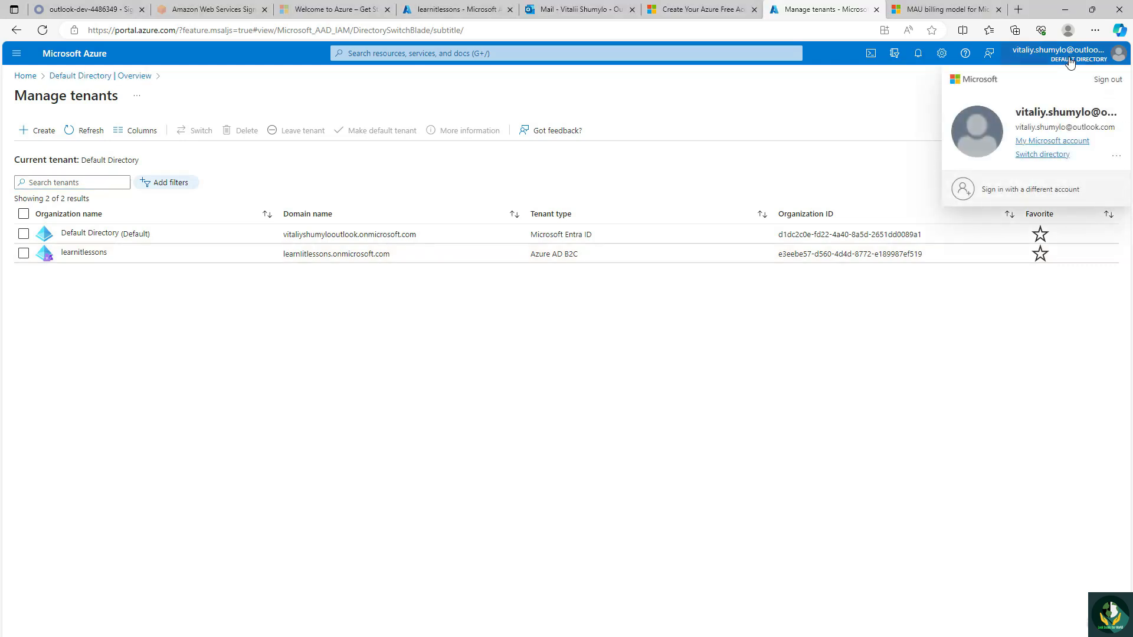
click(1056, 154)
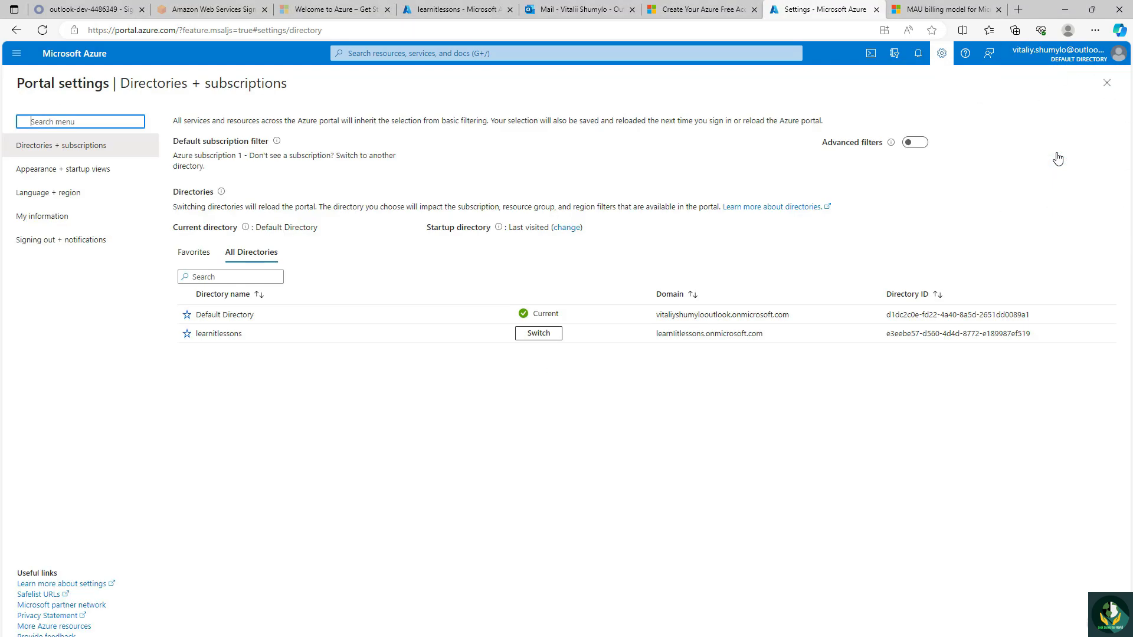
click(524, 334)
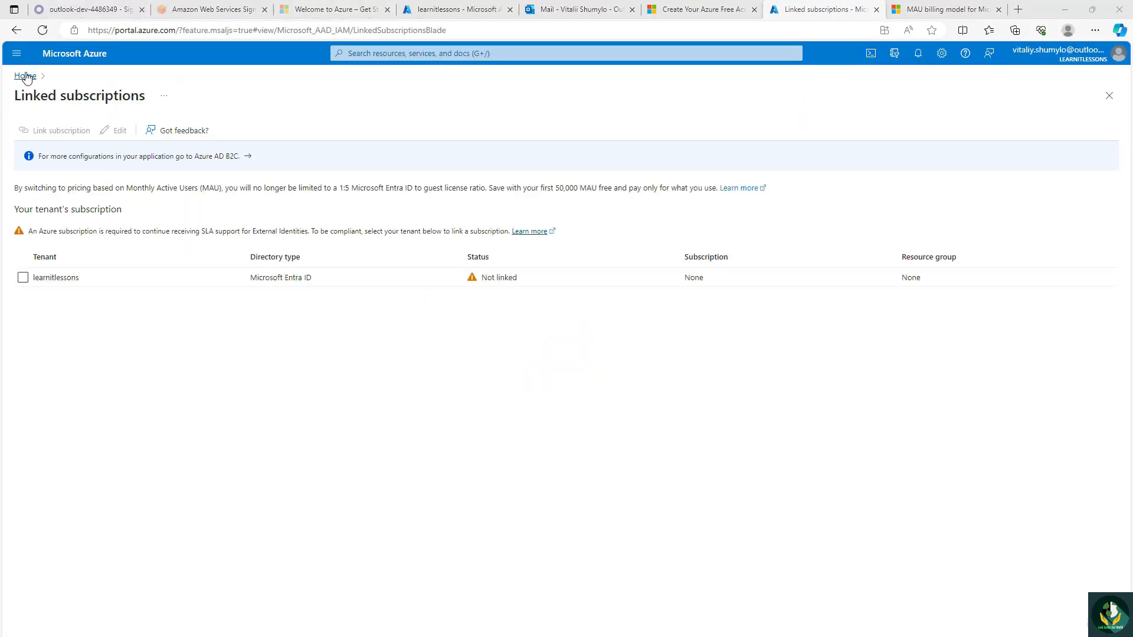
Step: Add learnitlessons.com as a custom domain name of the learnitlessons tenant in Microsoft Entra ID
click(25, 76)
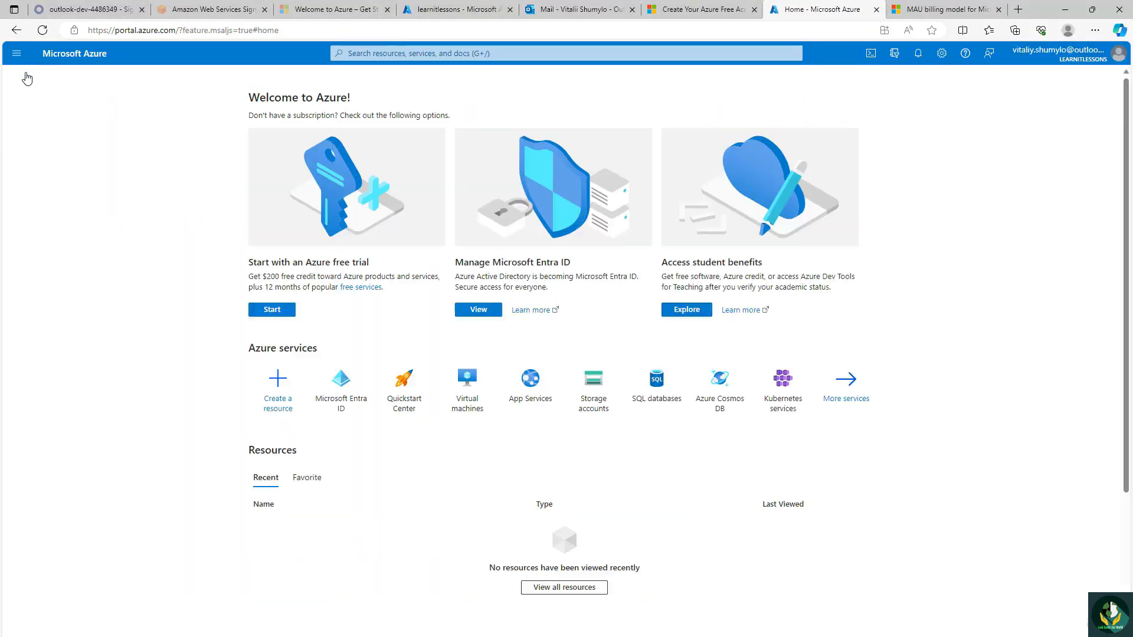
click(341, 388)
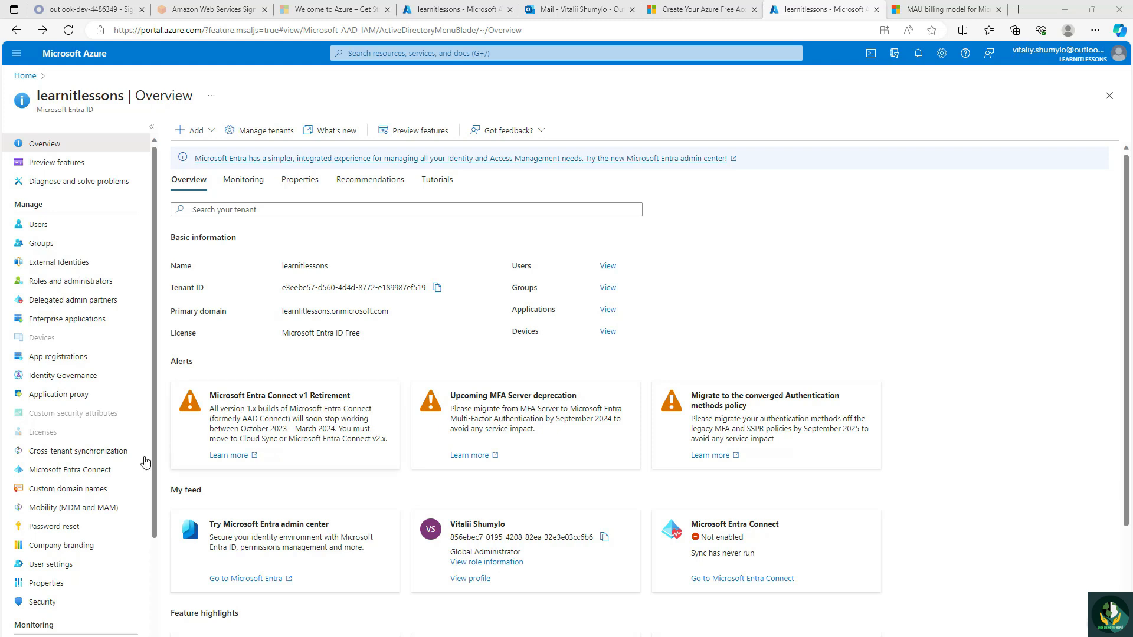
click(87, 489)
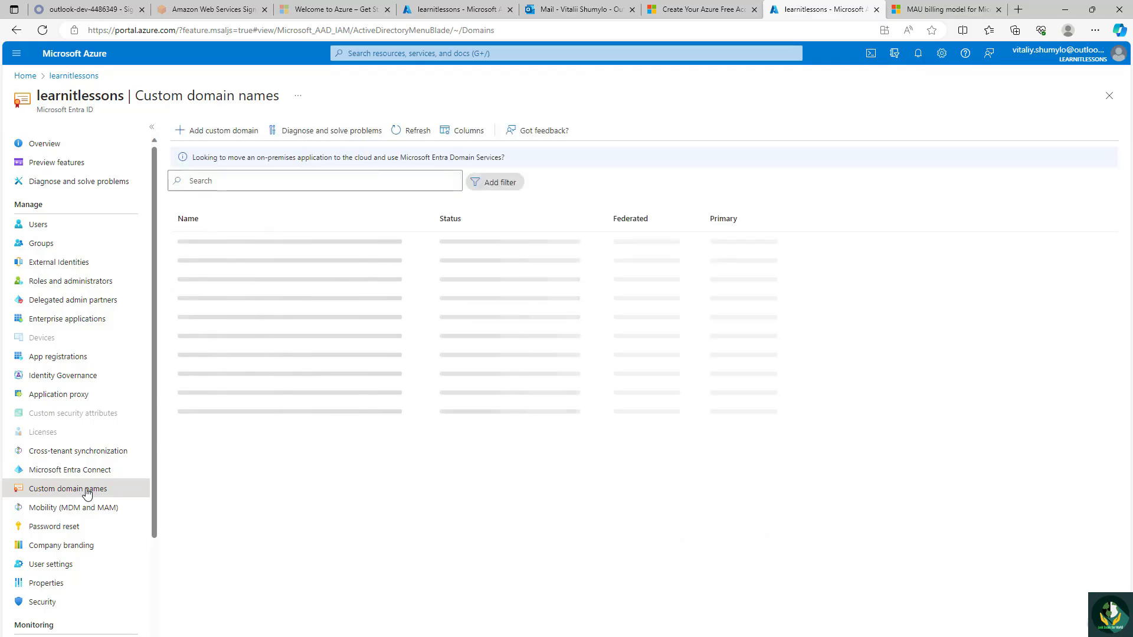
click(218, 135)
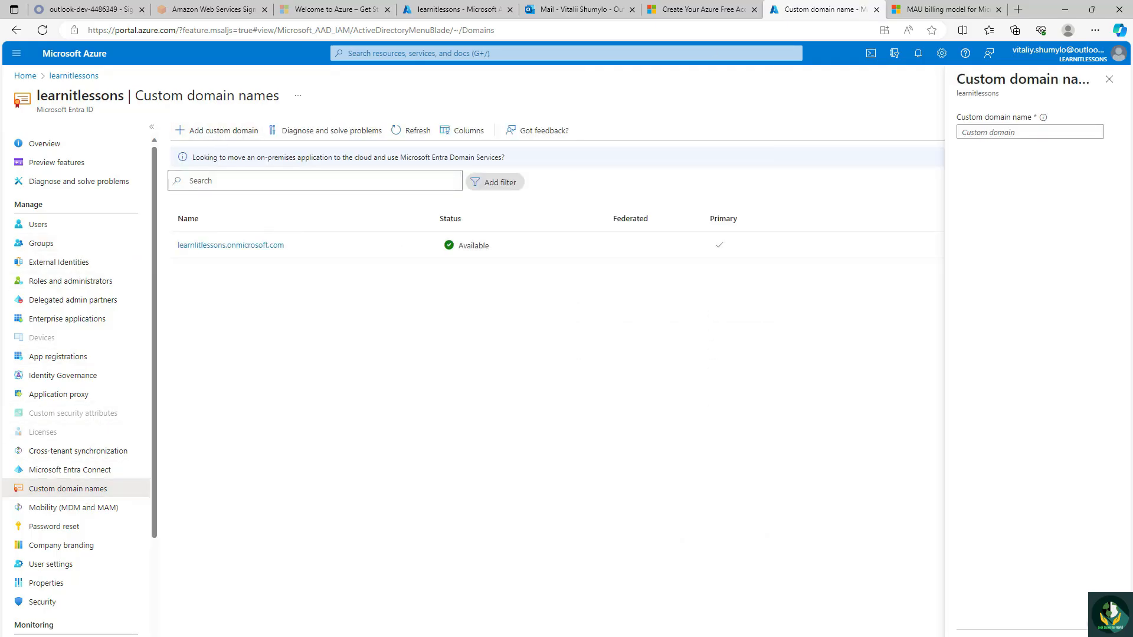
click(1008, 134)
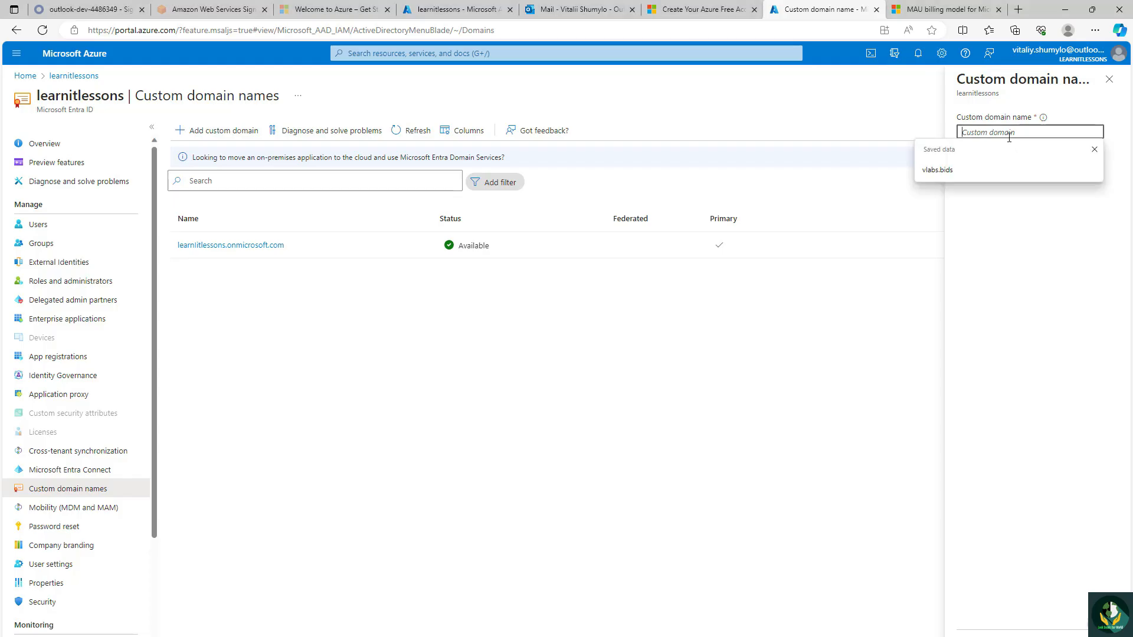
text(learn)
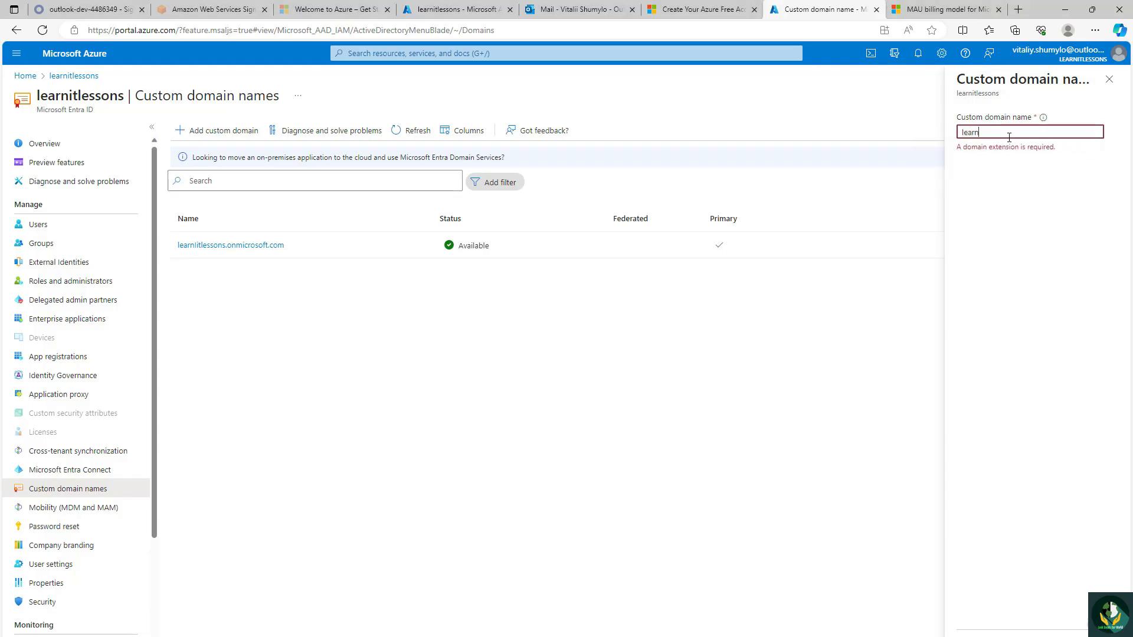
text(itlessons.com)
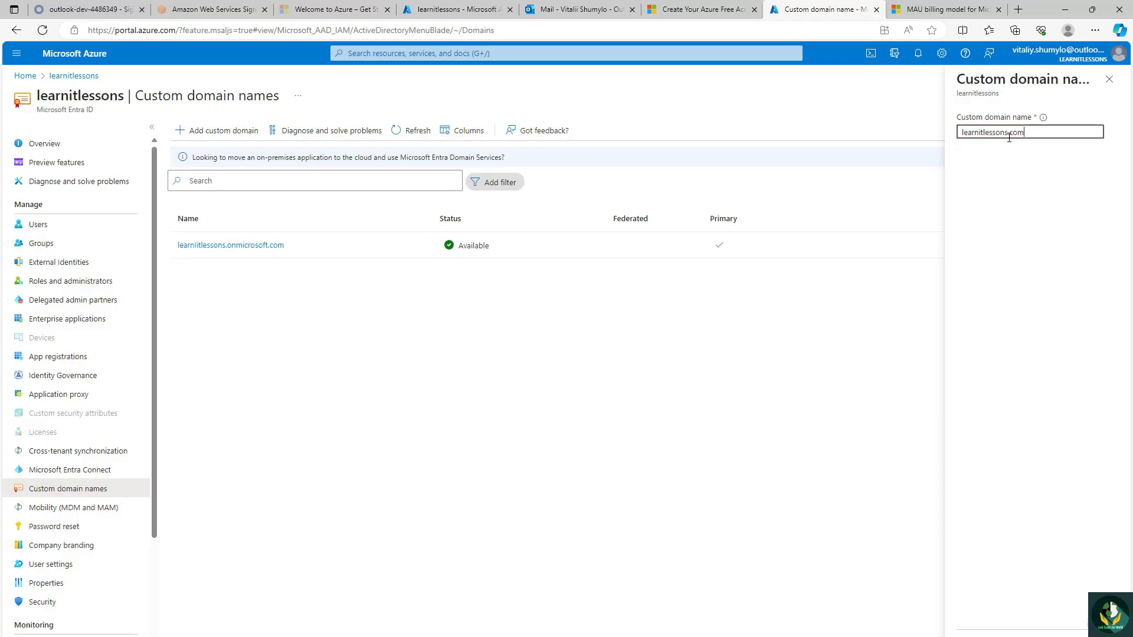
click(1003, 636)
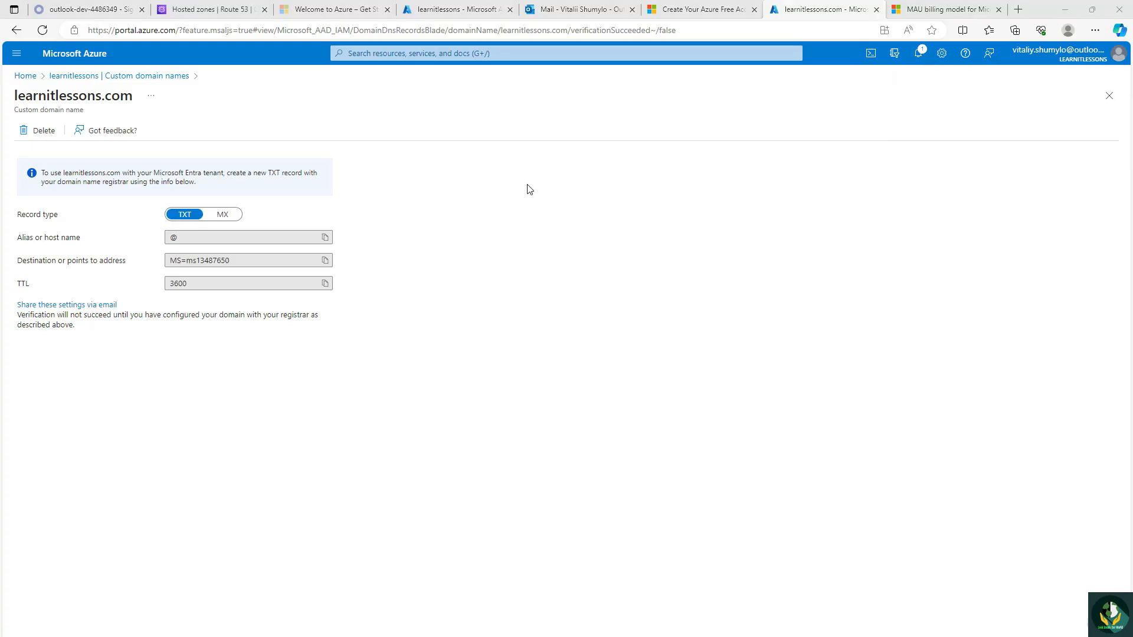
Step: Copy the TXT record's destination value and open the learnitlessons.com hosted zone in AWS Route 53
click(324, 261)
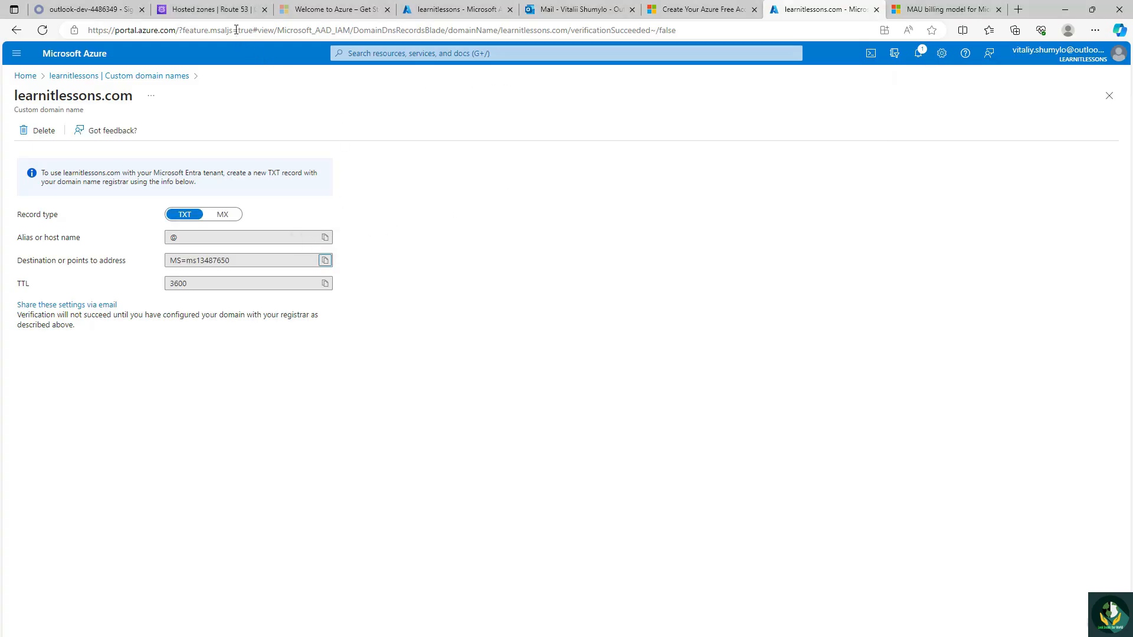
click(241, 10)
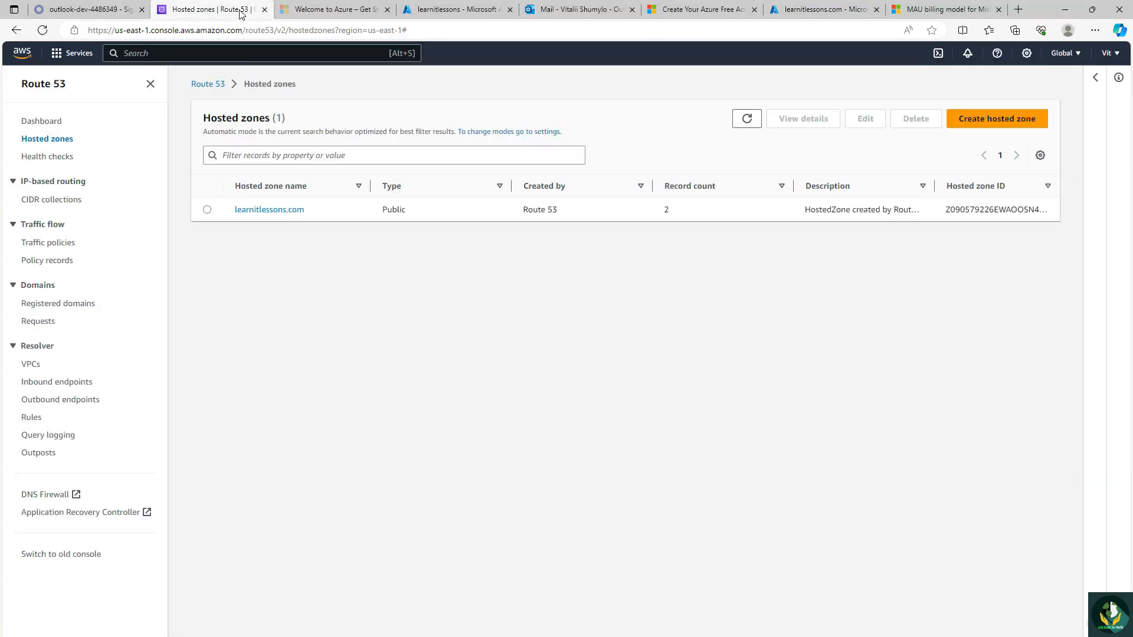
click(272, 210)
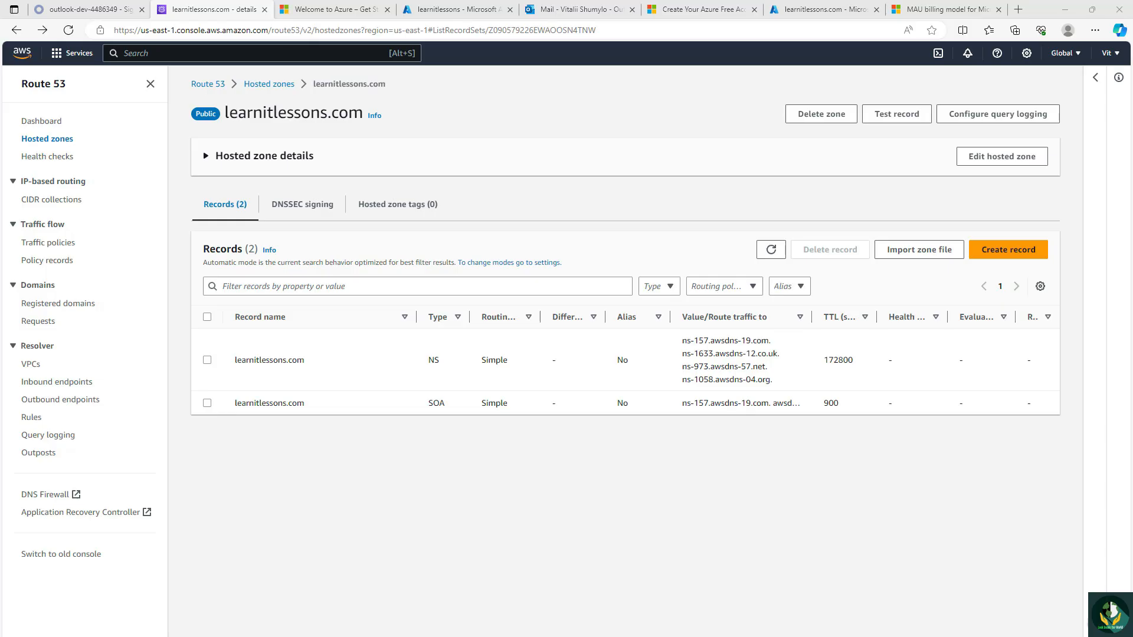
Step: Start a new root-domain record of type TXT and paste the copied domain verification code as its value
click(996, 251)
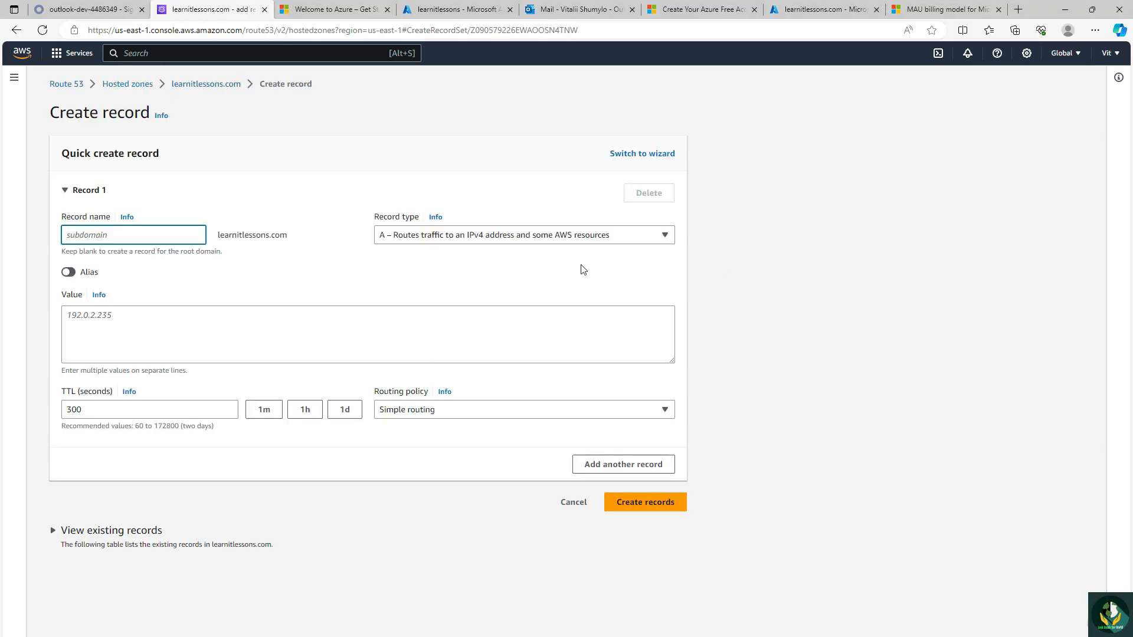
click(549, 241)
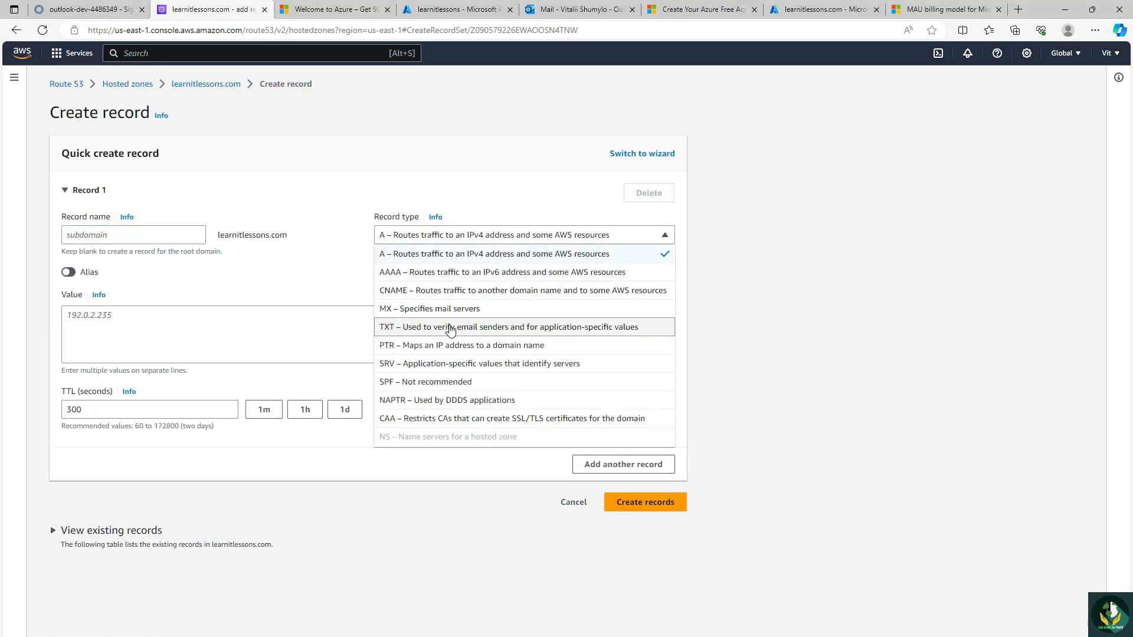
click(444, 328)
click(364, 333)
key(ctrl+v)
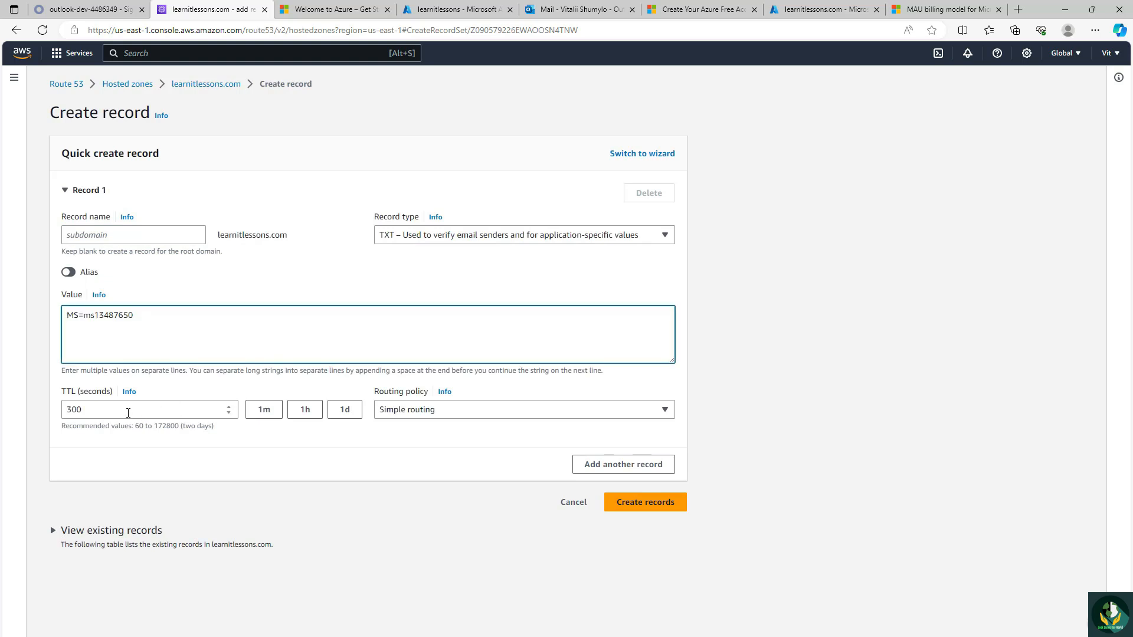
Step: Set the TXT record's TTL to 3600 seconds and create the record
click(113, 410)
key(BackSpace)
key(BackSpace)
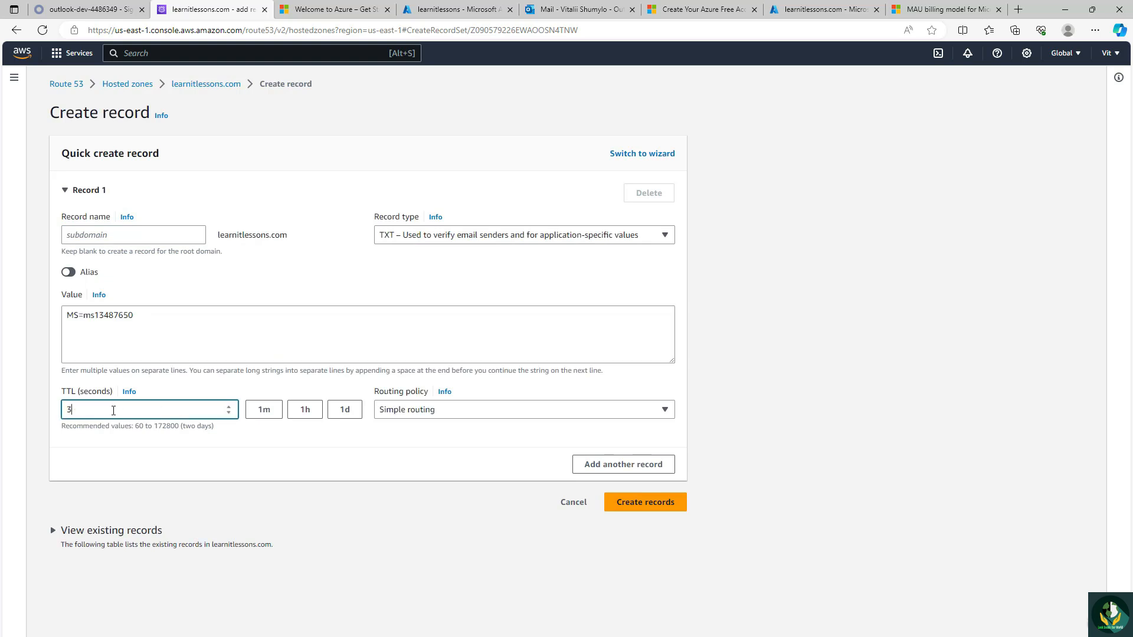
text(600)
click(614, 504)
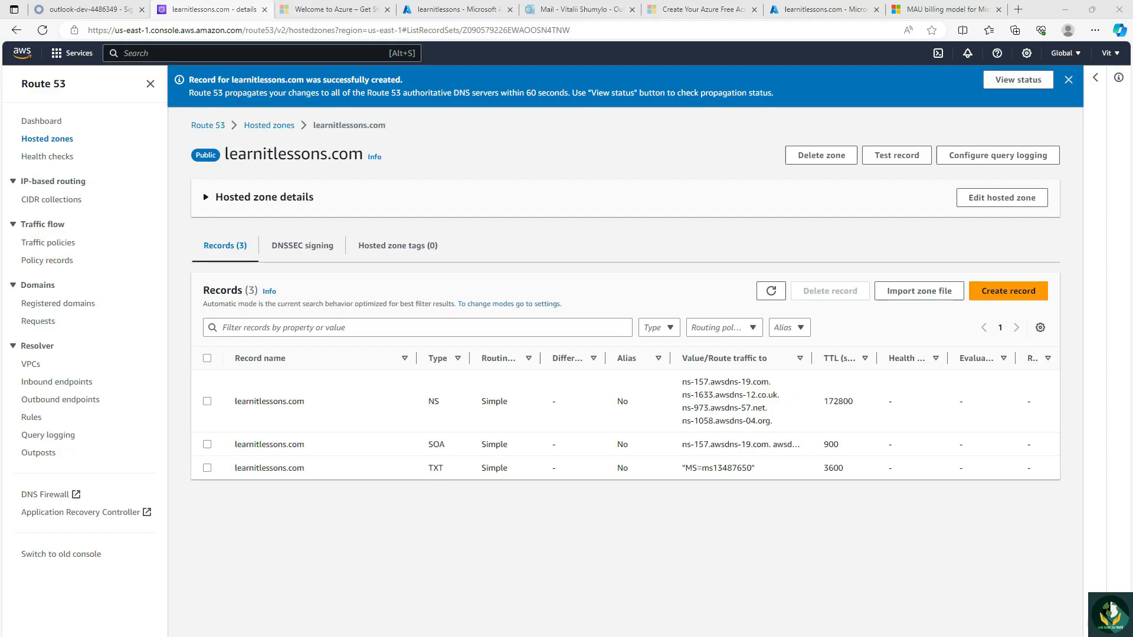
Step: Return to the Azure portal, closing its duplicate browser tab, and open the learnitlessons tenant's custom domain names in Microsoft Entra ID
click(836, 15)
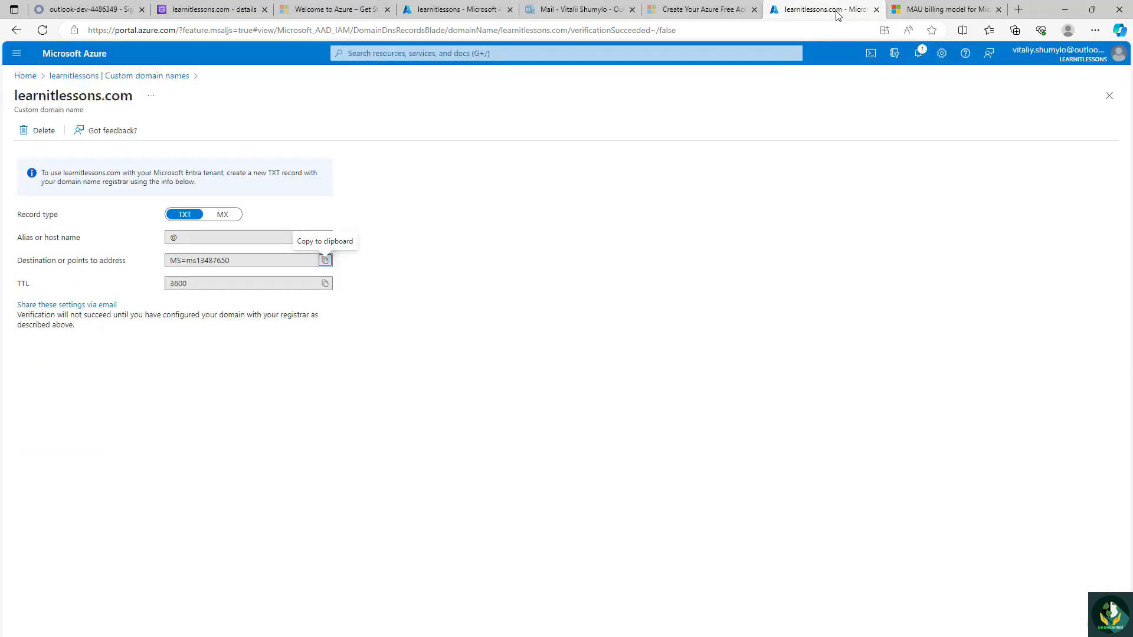
click(511, 10)
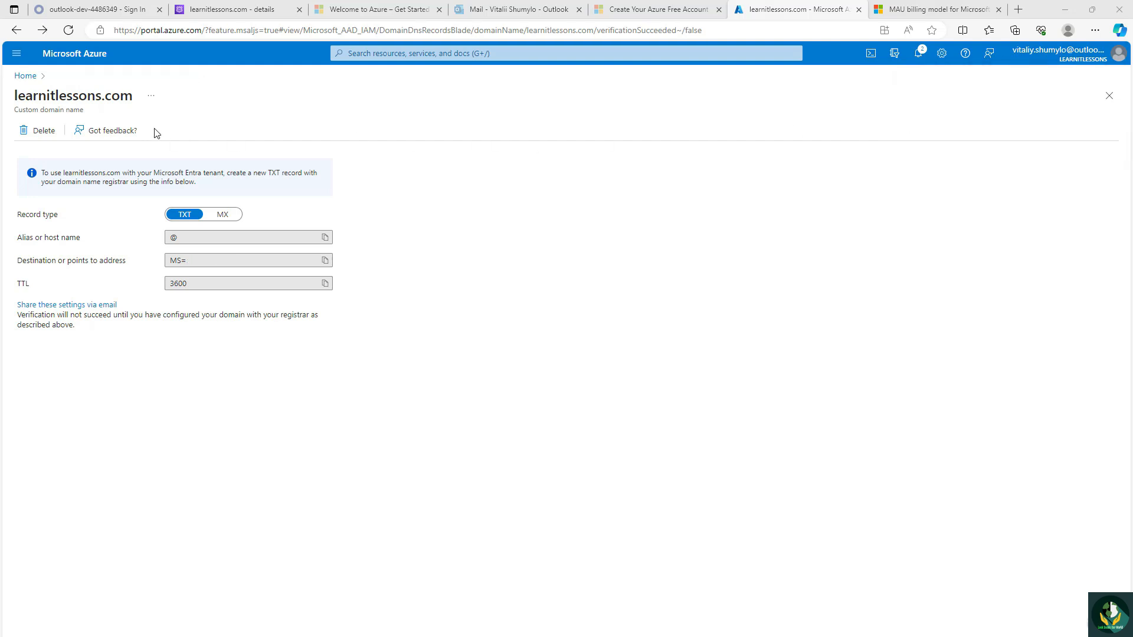
click(81, 58)
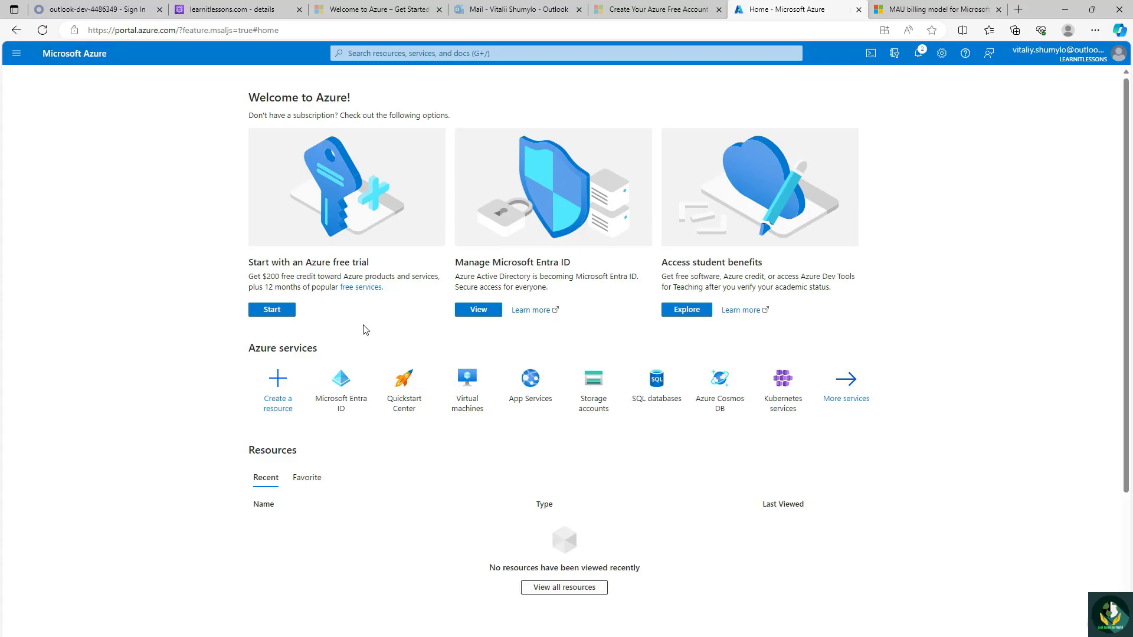
click(341, 379)
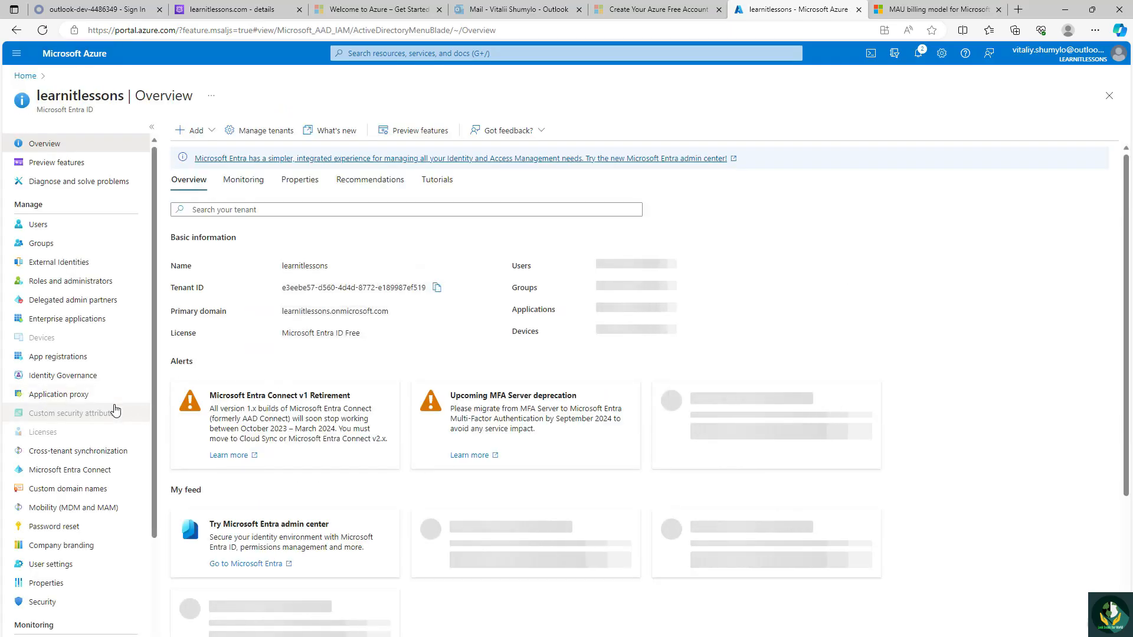
click(77, 488)
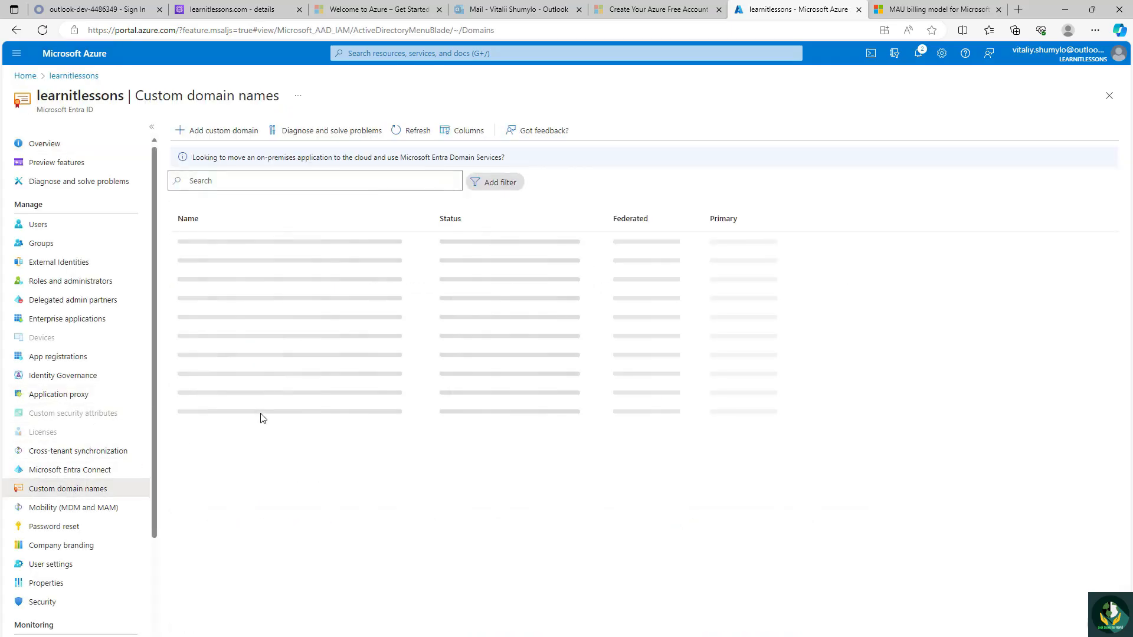